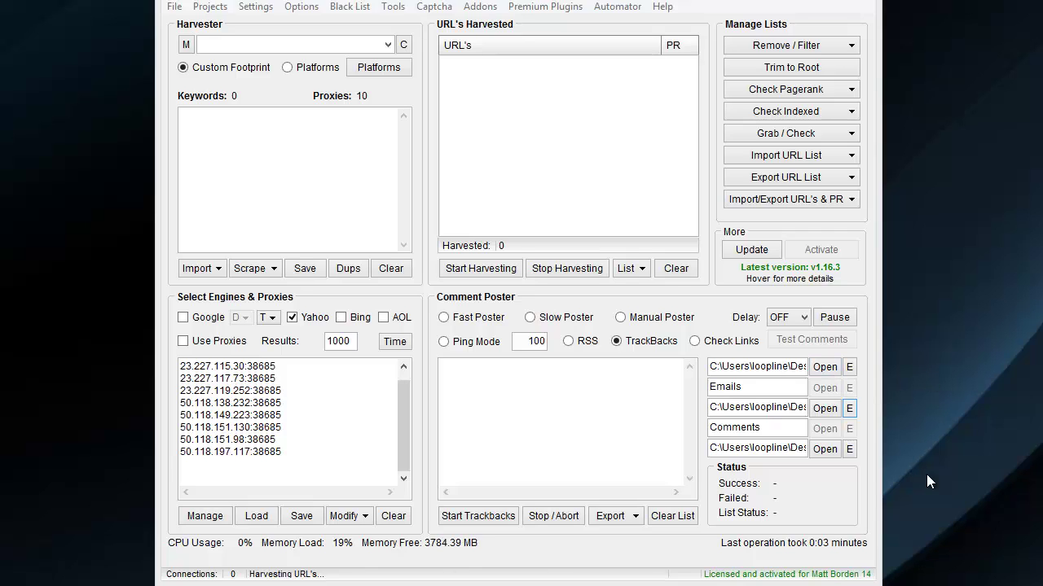
# - Set the comment poster to TrackBacks mode and review the names list holding Red, Green and Blue
pyautogui.click(615, 342)
pyautogui.click(851, 368)
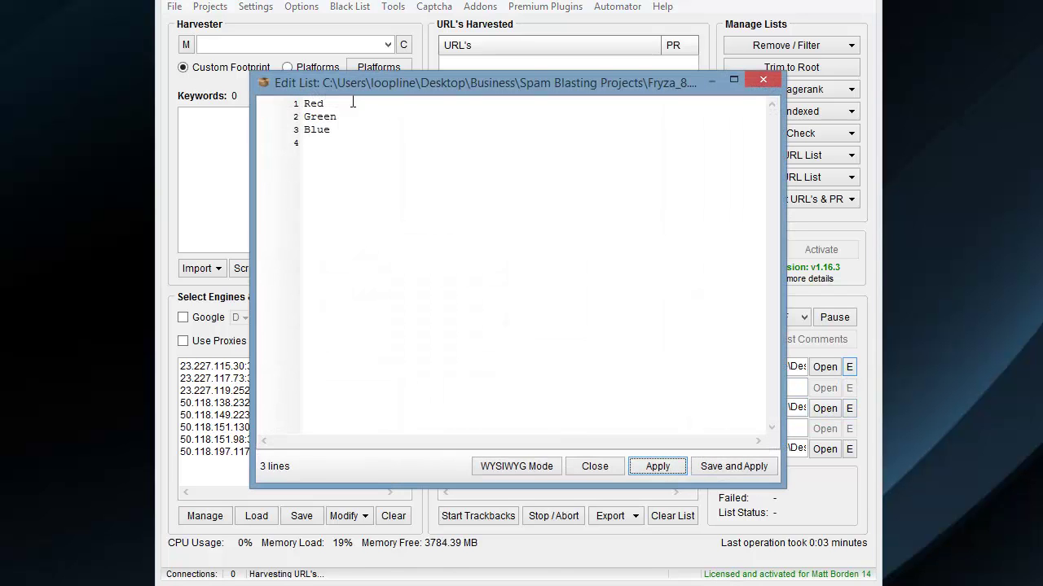
pyautogui.click(595, 465)
# - Add the spin alternative "|red" after Widgets in the websites list's anchor text and apply the edit
pyautogui.click(849, 409)
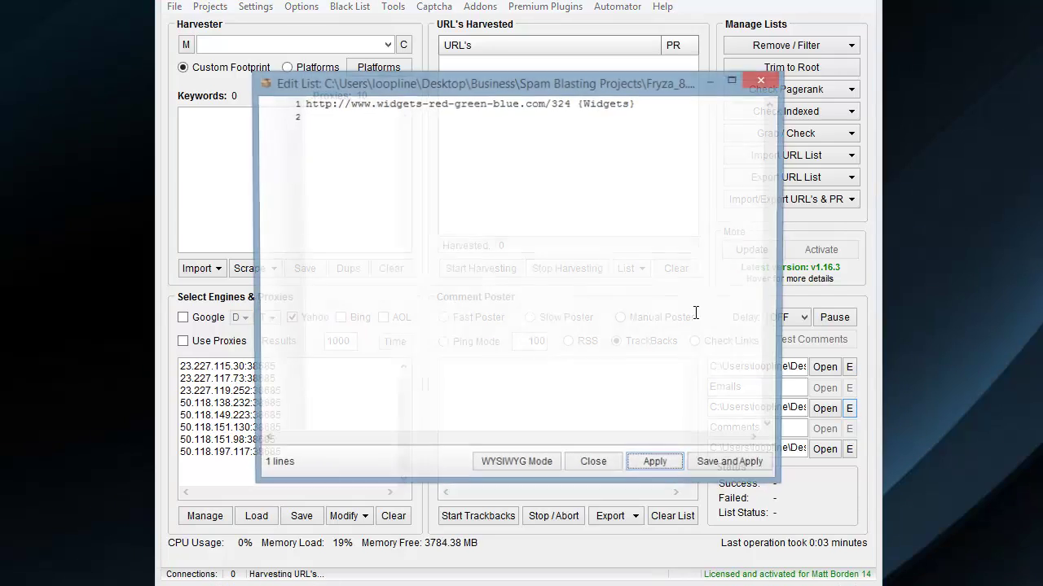
pyautogui.click(665, 110)
pyautogui.moveTo(664, 109); pyautogui.dragTo(583, 108)
pyautogui.click(629, 106)
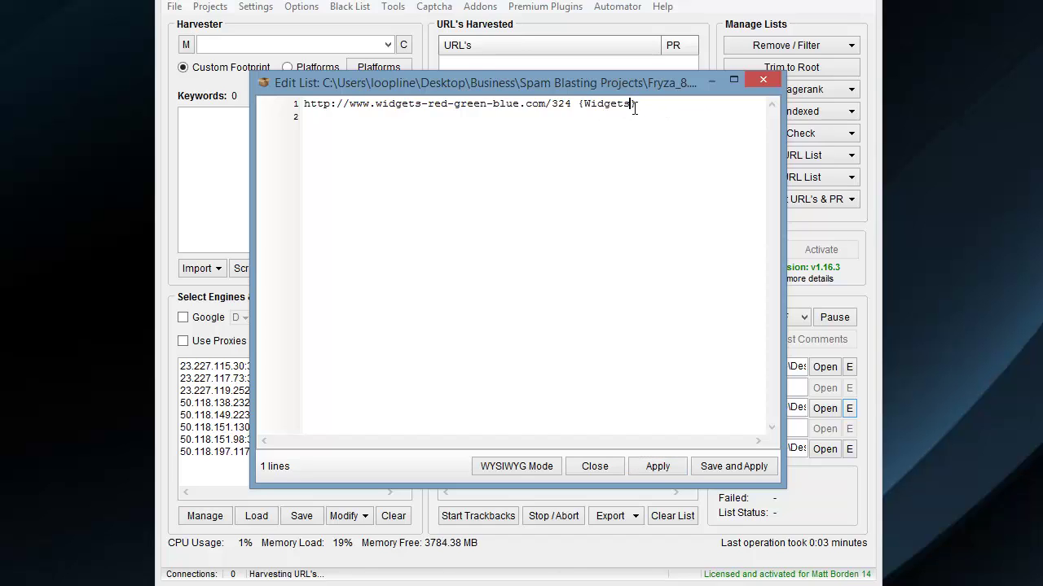
pyautogui.write('|red')
pyautogui.click(664, 469)
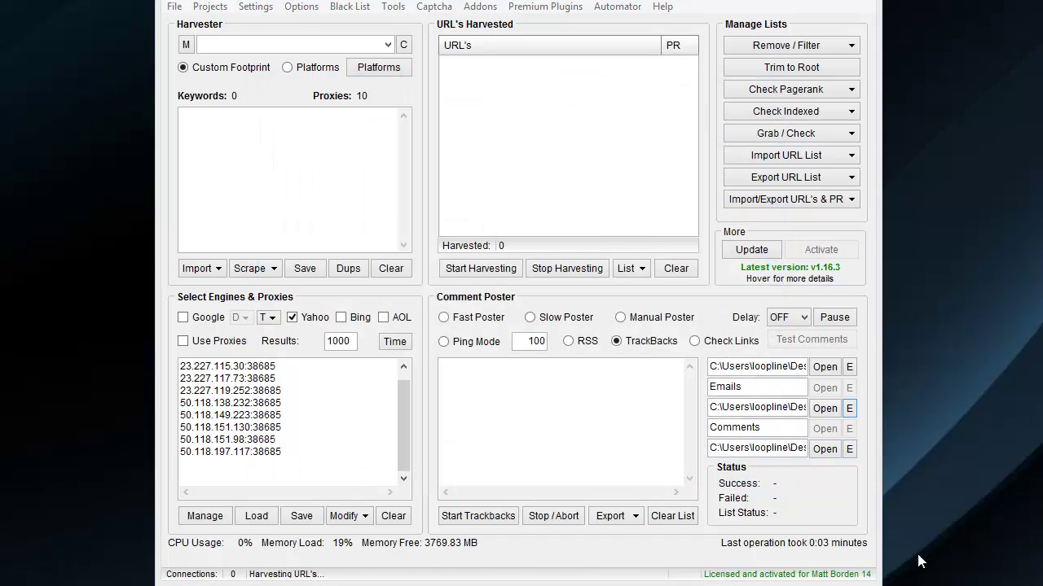
# - Review the list of target blog URLs and try to start posting trackbacks
pyautogui.click(847, 449)
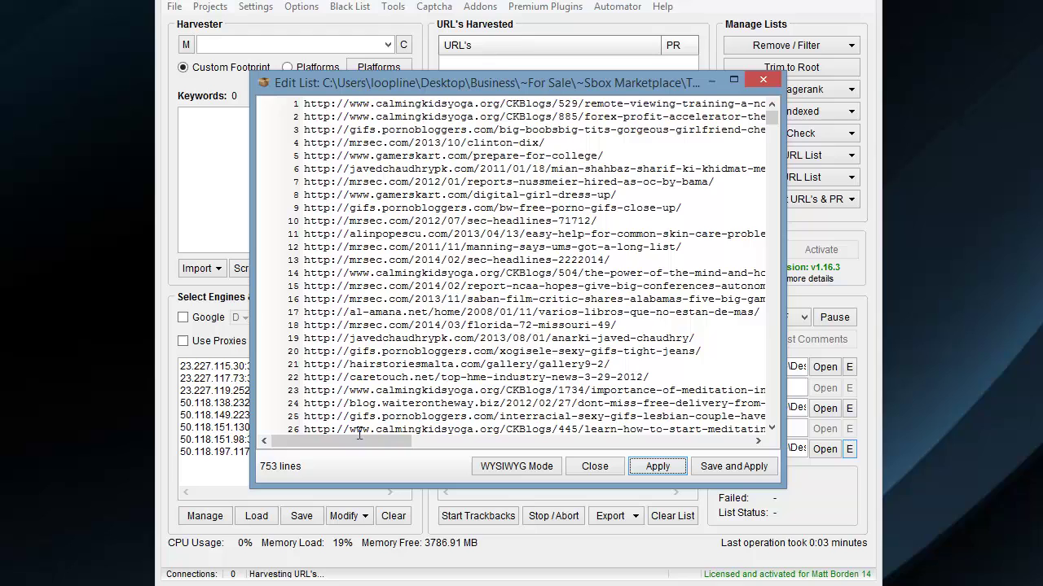
pyautogui.click(603, 467)
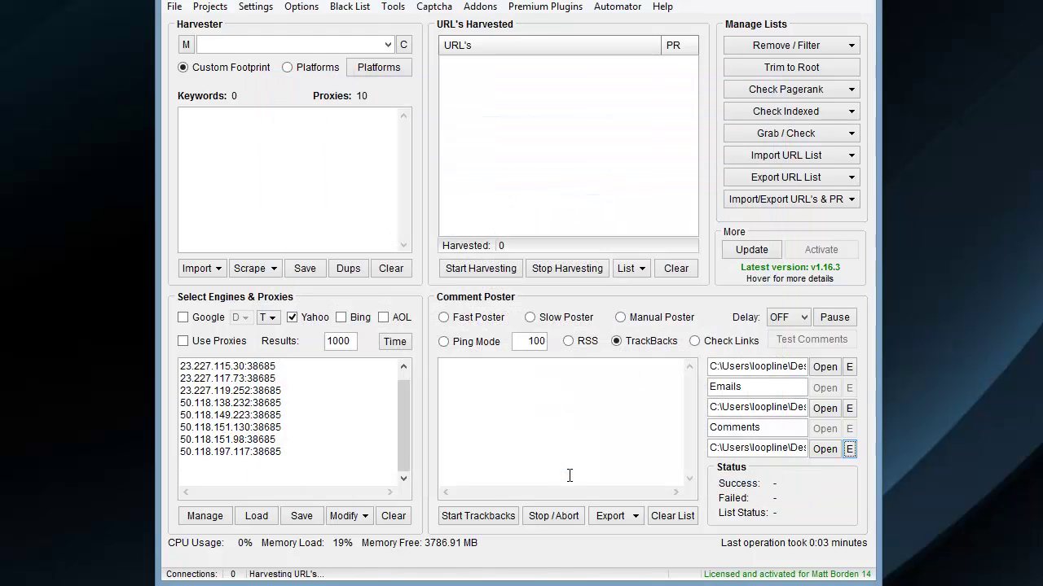
pyautogui.click(494, 521)
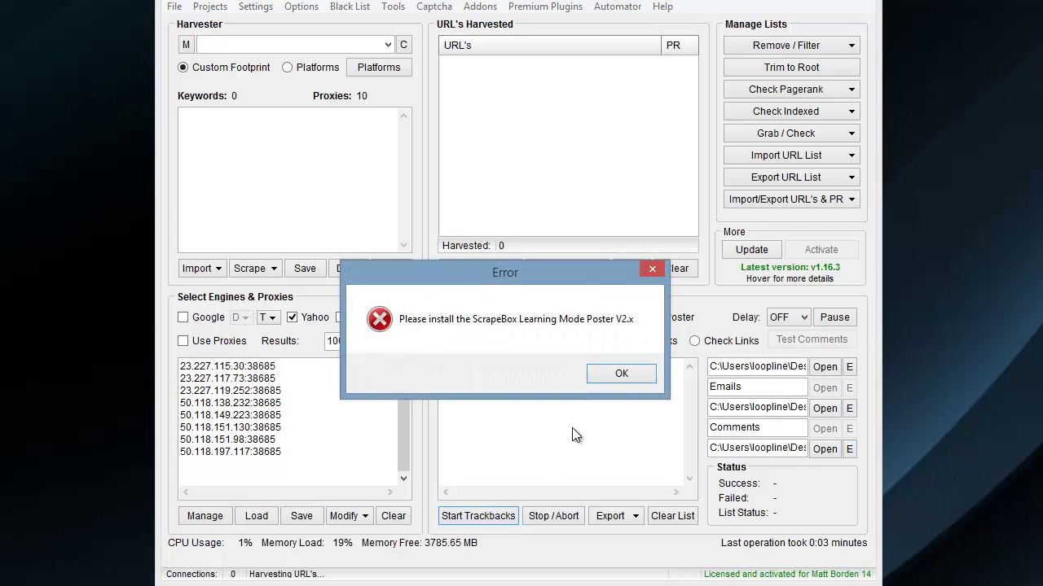
pyautogui.click(617, 377)
# - Download and install the ScrapeBox Learning Mode Poster addon from the available addons
pyautogui.click(484, 9)
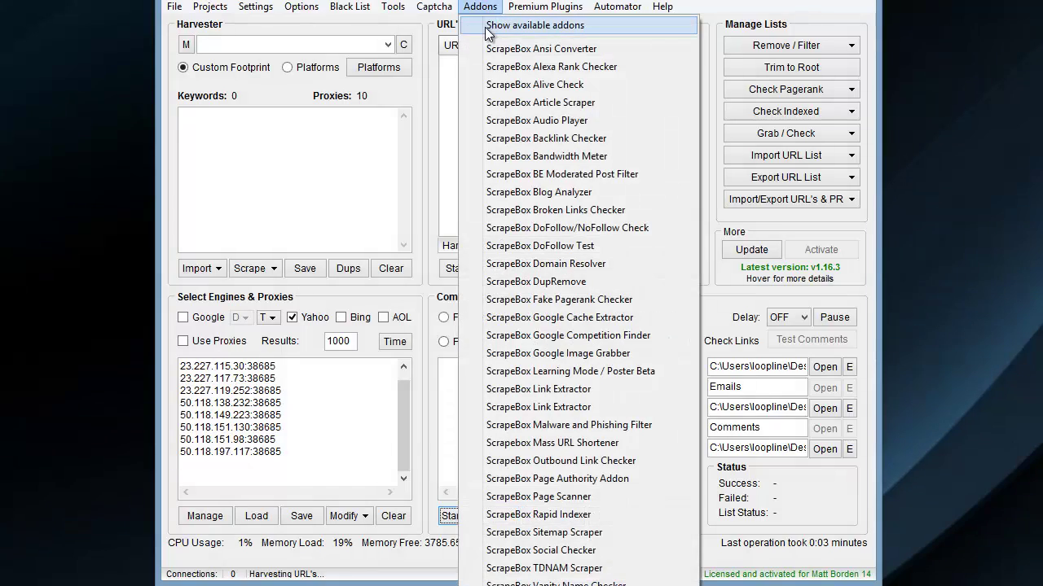
pyautogui.click(490, 25)
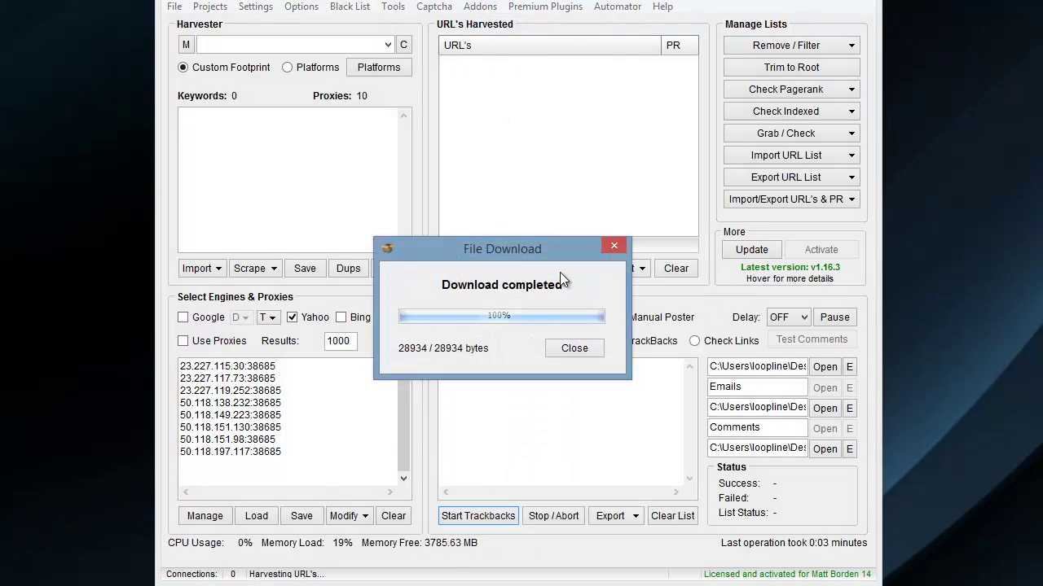
pyautogui.click(417, 314)
pyautogui.click(327, 518)
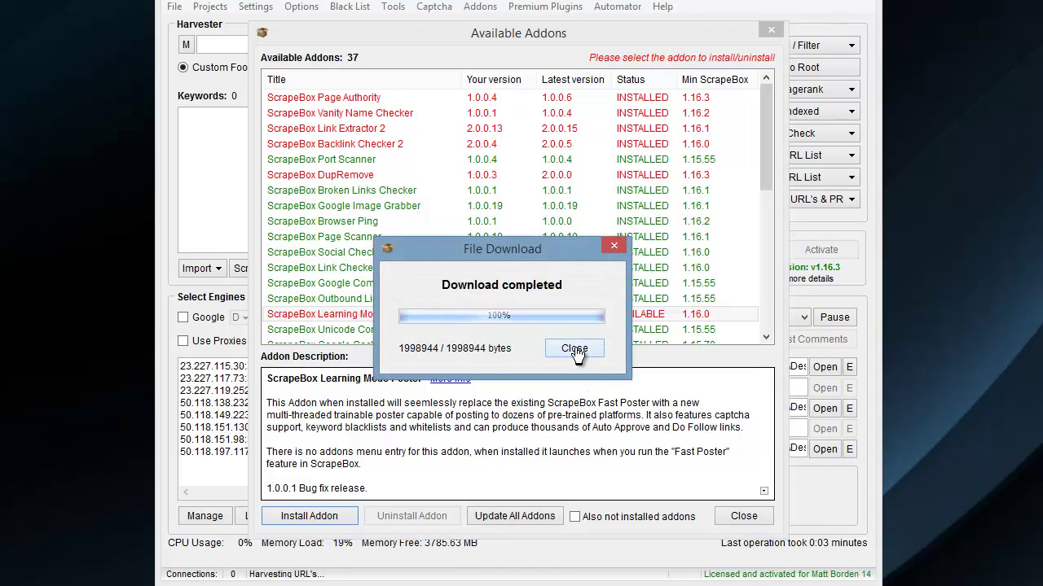
pyautogui.click(574, 348)
pyautogui.click(746, 516)
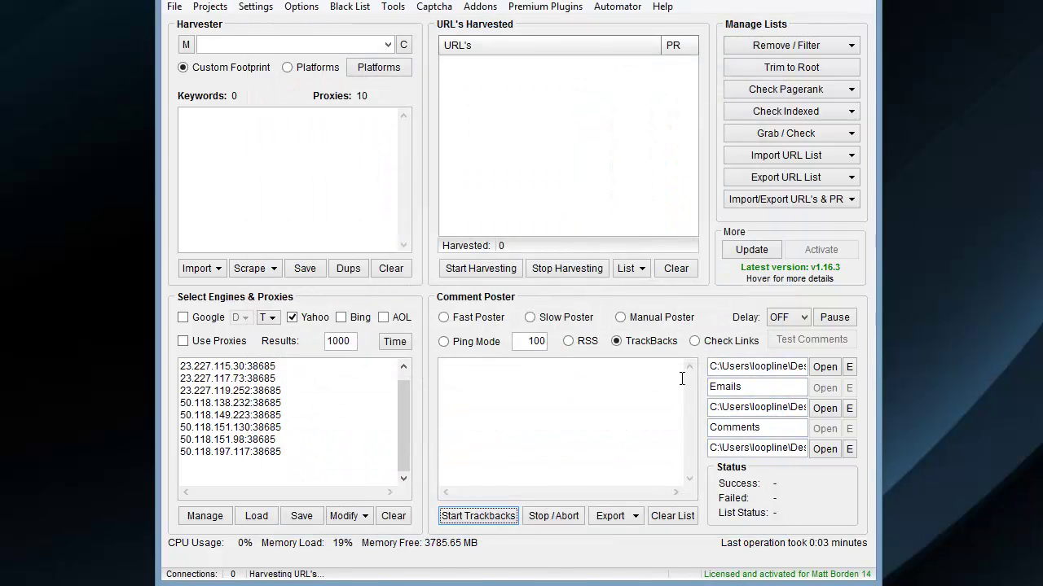
# - Check for more harvester platforms and accept the platform list
pyautogui.click(393, 68)
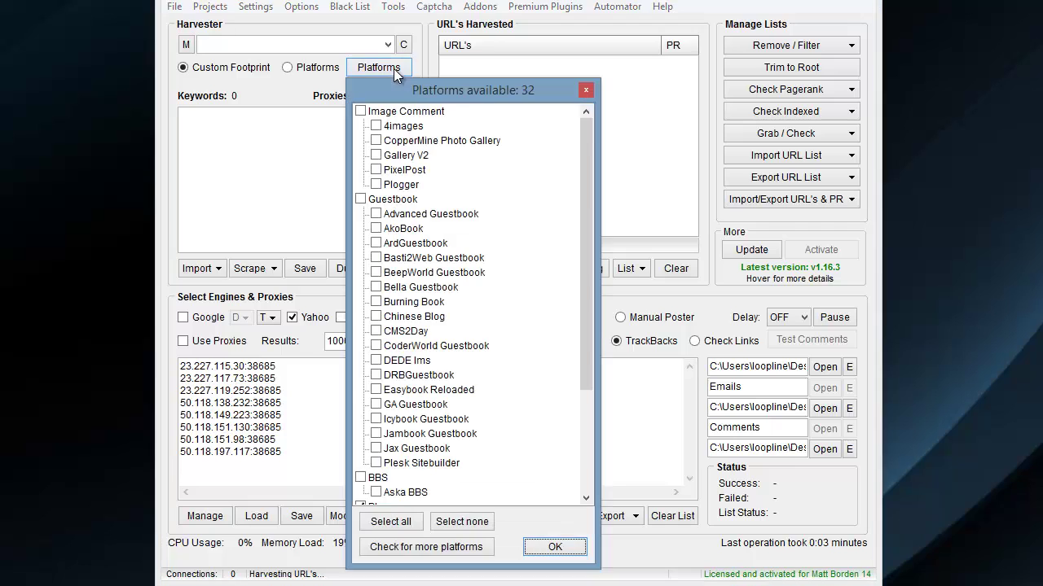
pyautogui.click(430, 548)
pyautogui.click(562, 551)
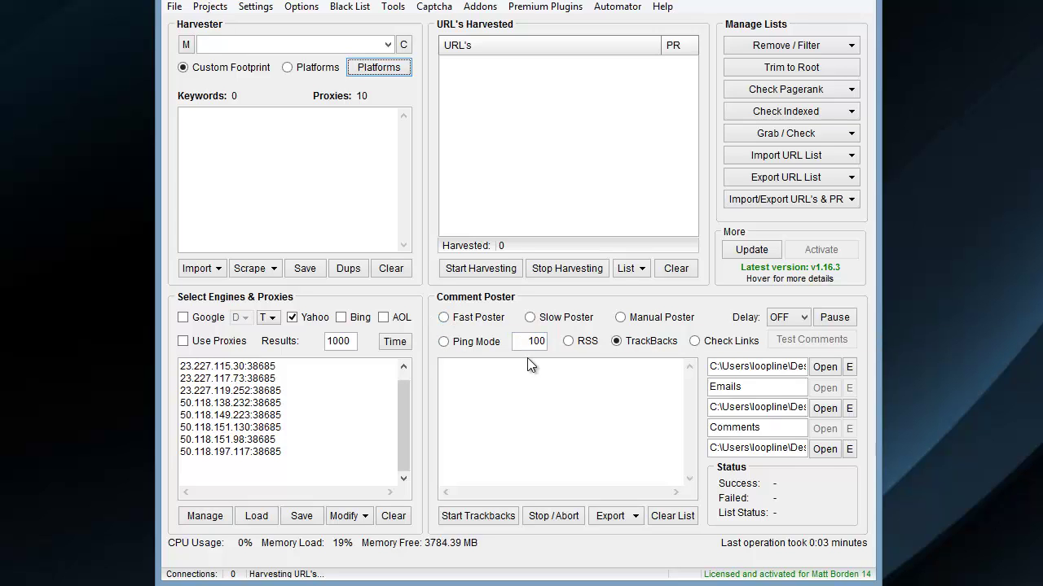
# - Launch the trackback poster with the loaded URL list and open its Setup settings
pyautogui.click(479, 515)
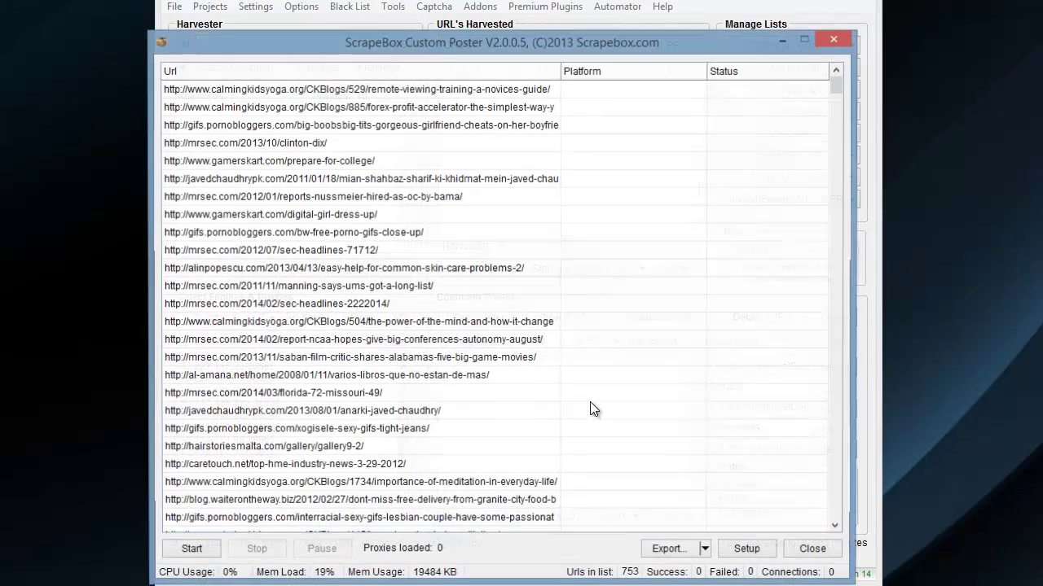
pyautogui.moveTo(521, 50); pyautogui.dragTo(524, 27)
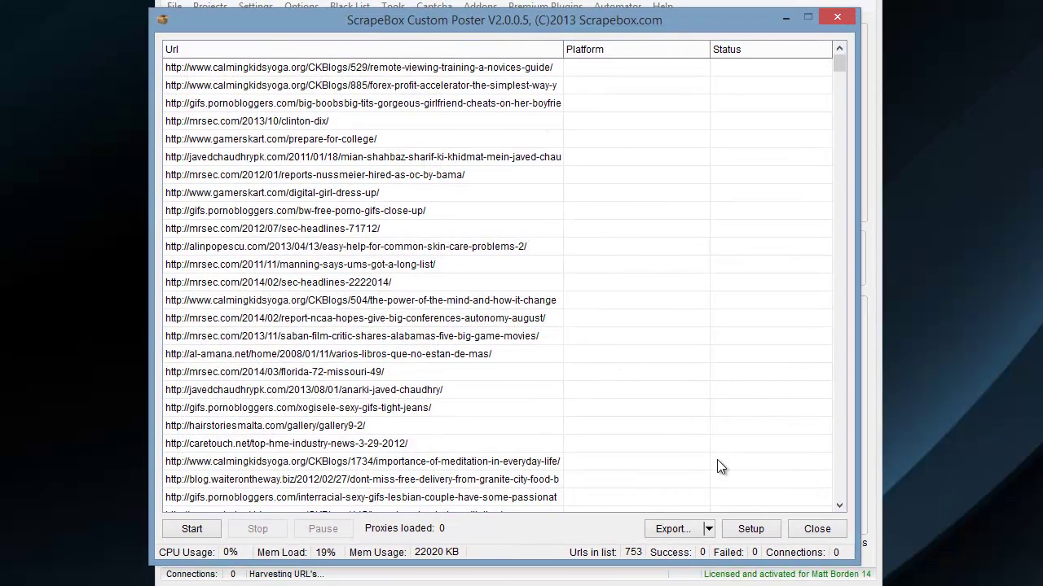
pyautogui.click(750, 529)
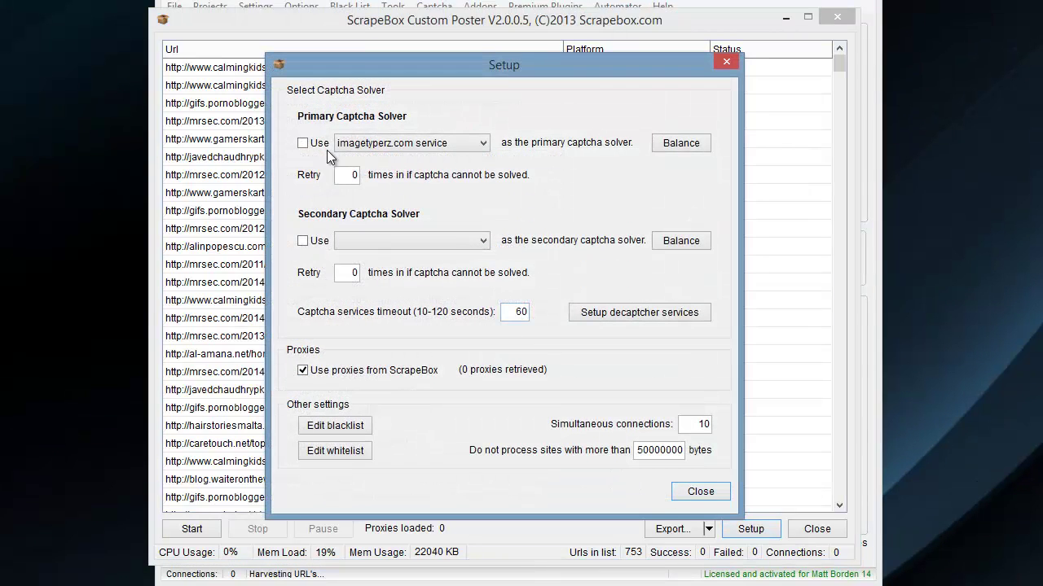
# - Try enabling imagetyperz.com service as the primary captcha solver and checking its balance, and disable the solver again
pyautogui.click(303, 144)
pyautogui.click(674, 145)
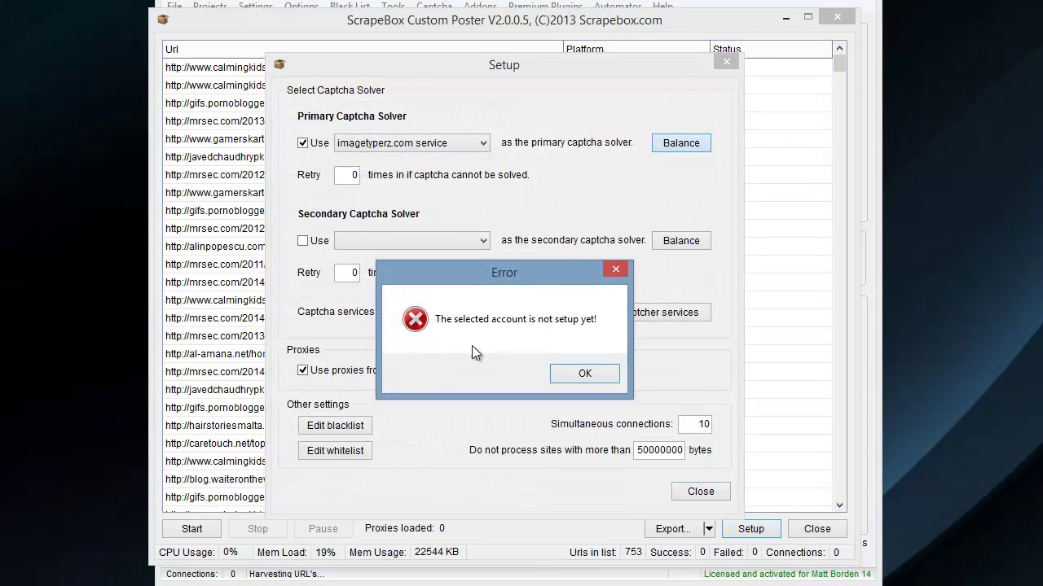
pyautogui.click(585, 371)
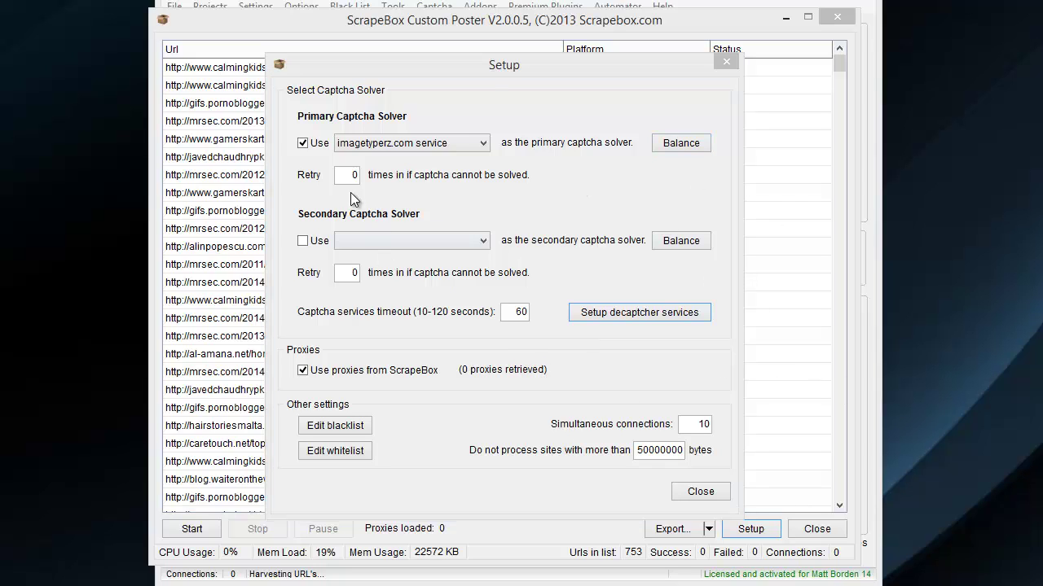
pyautogui.click(303, 144)
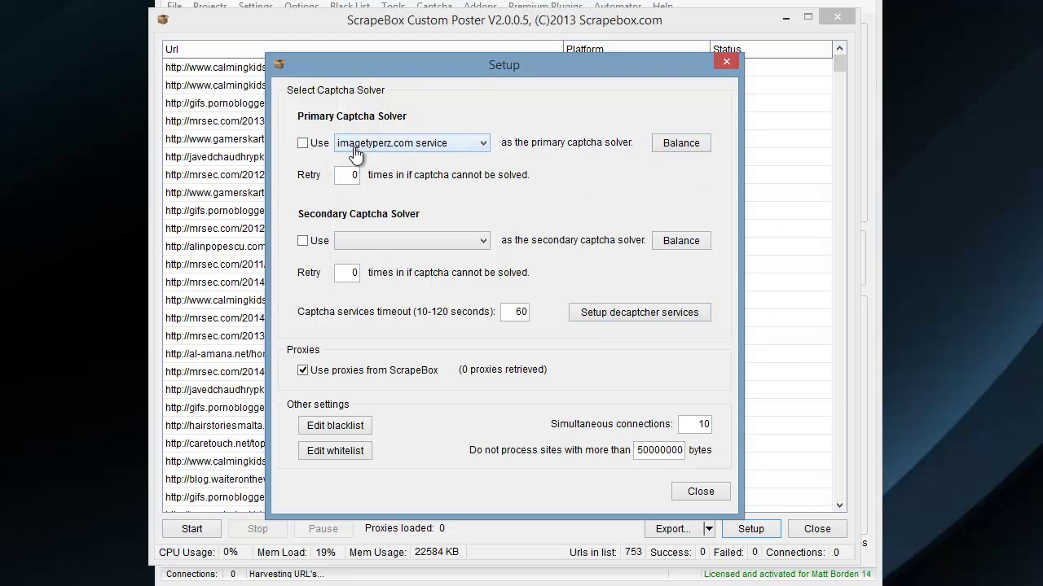
# - Review the services offered for the primary and secondary captcha solvers
pyautogui.click(358, 142)
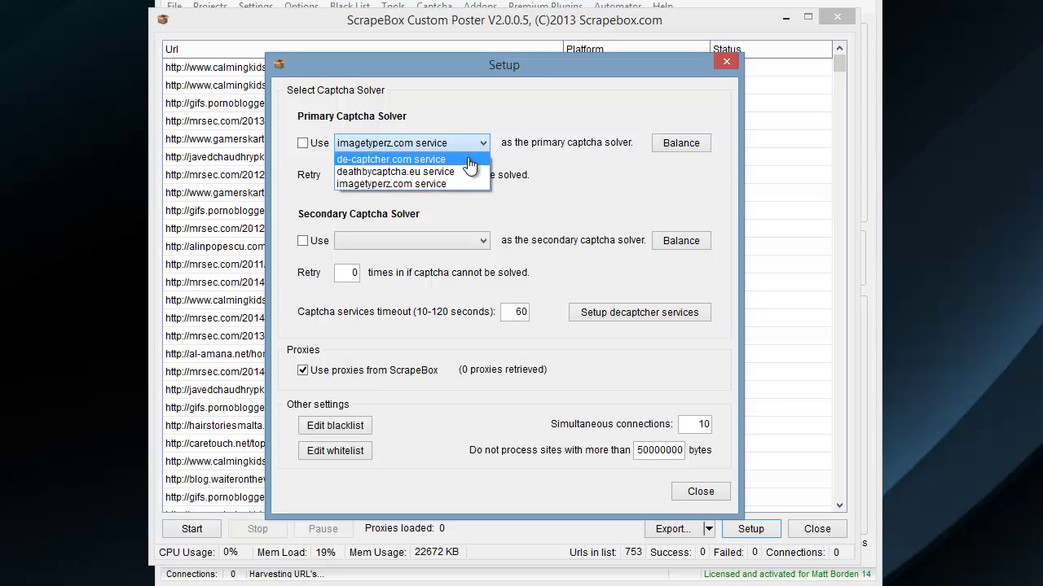
pyautogui.click(640, 220)
pyautogui.click(465, 242)
pyautogui.click(445, 185)
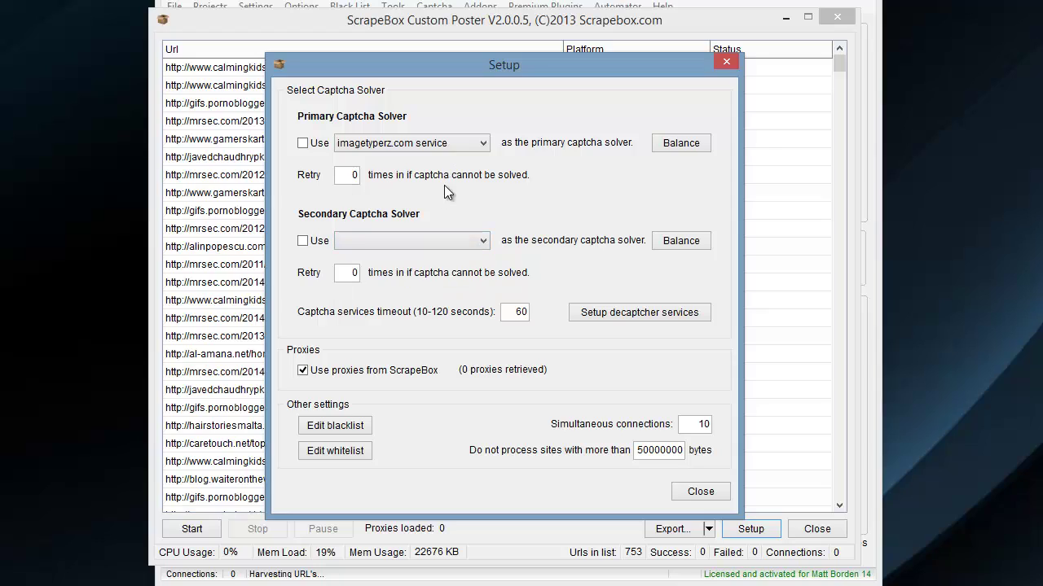
# - Set the primary captcha solver to retry 5 times when a captcha cannot be solved
pyautogui.doubleClick(348, 175)
pyautogui.write('9')
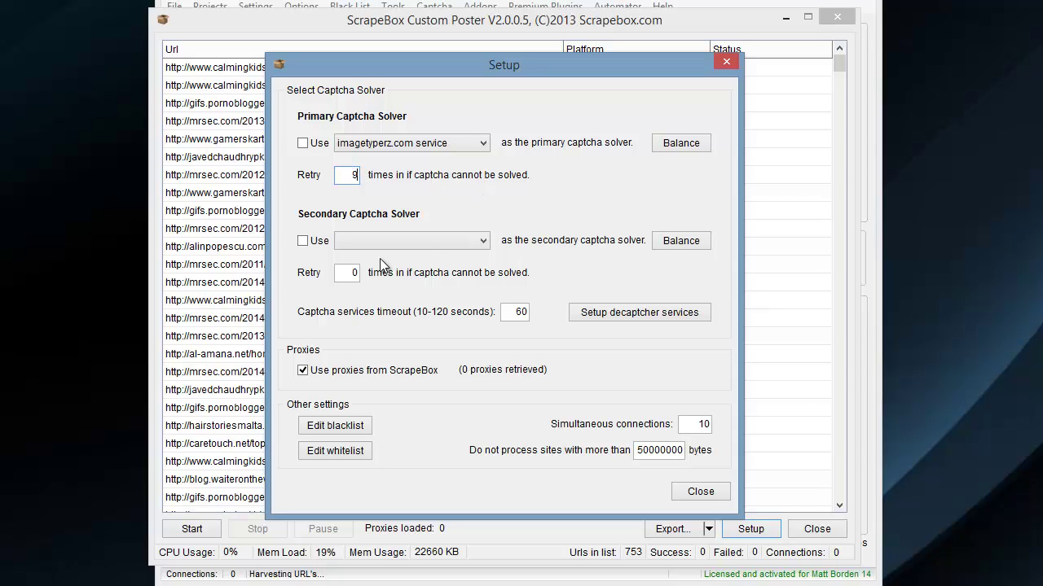
pyautogui.press('BackSpace')
pyautogui.write('5')
pyautogui.click(356, 268)
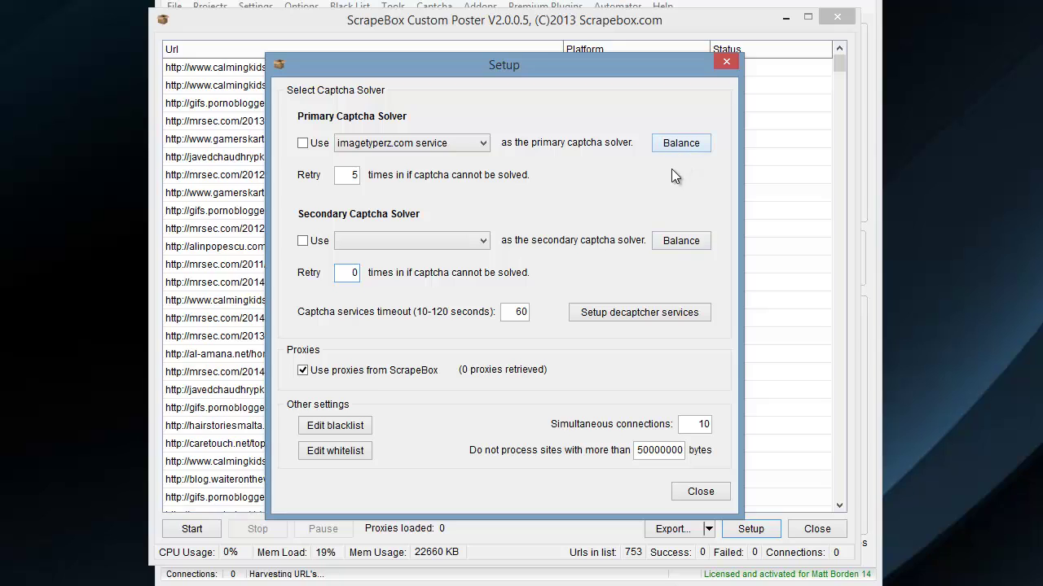
# - Review the decaptcher service account settings and the captcha services timeout
pyautogui.click(629, 317)
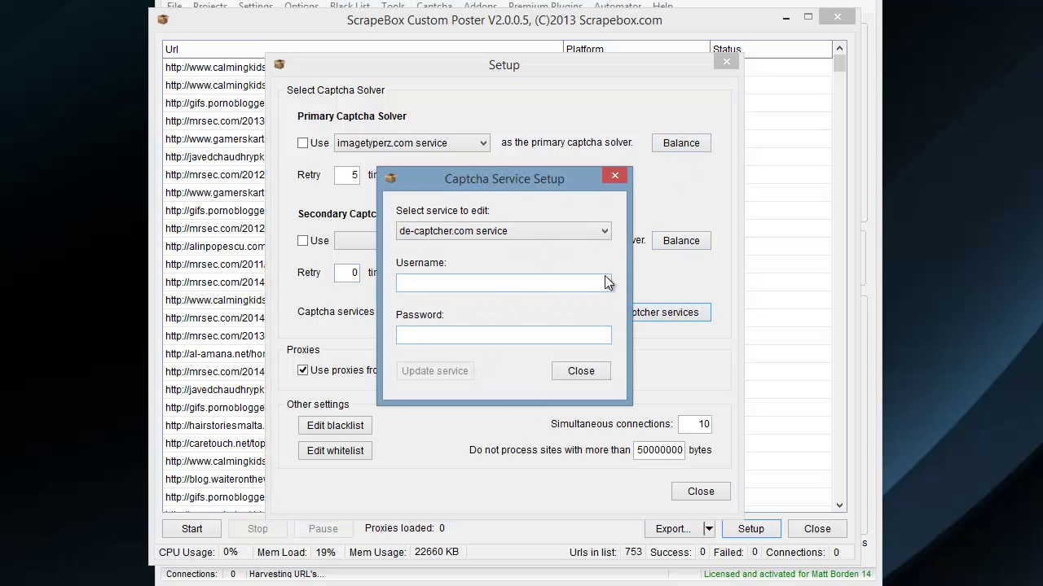
pyautogui.click(485, 232)
pyautogui.click(596, 377)
pyautogui.click(594, 374)
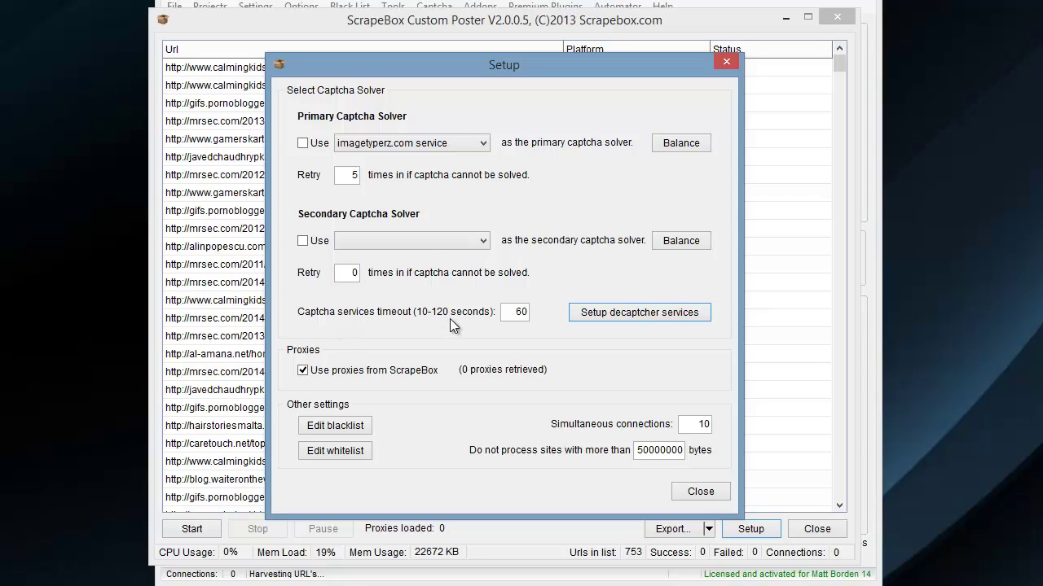
pyautogui.doubleClick(515, 315)
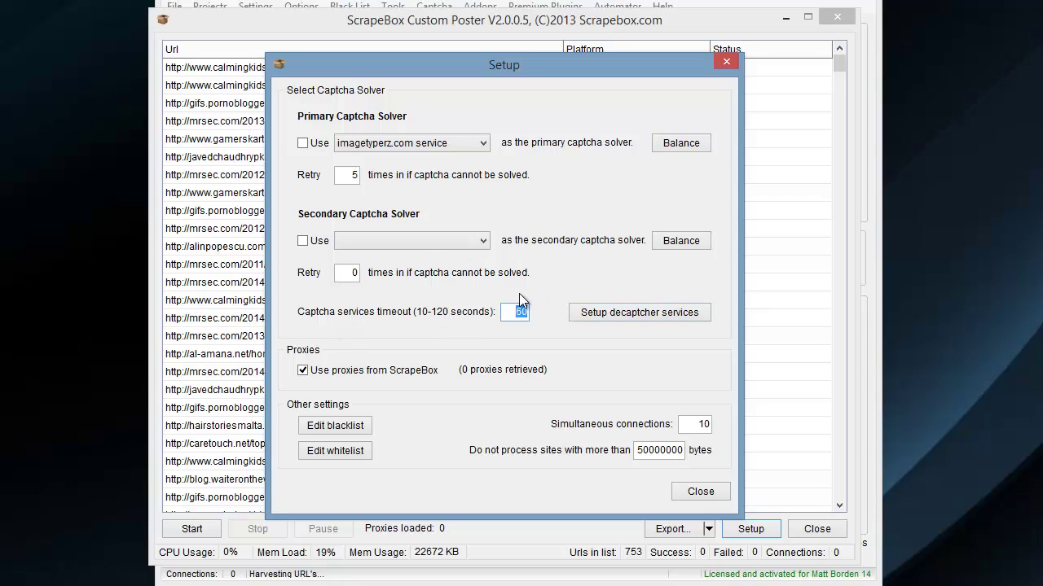
# - Try to reload the proxies by switching Use proxies from ScrapeBox off and on, and close Setup
pyautogui.click(338, 379)
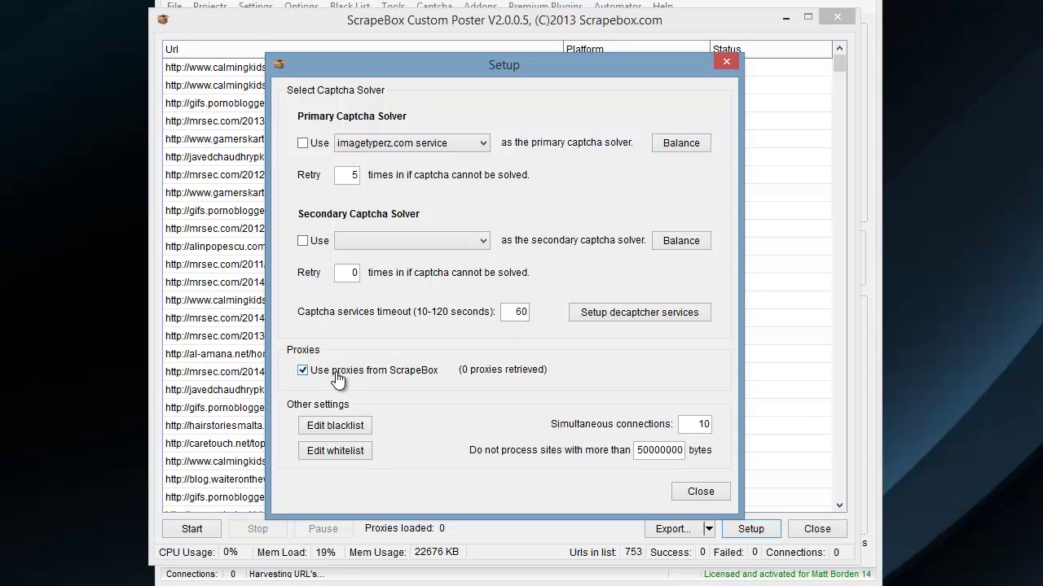
pyautogui.click(335, 374)
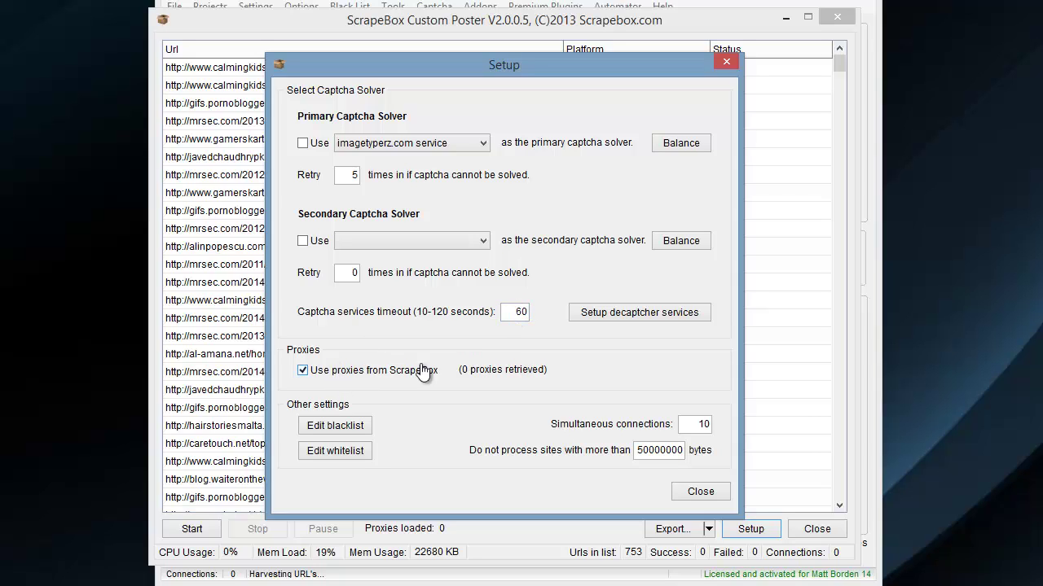
pyautogui.click(701, 491)
# - Enable Use Proxies in the main ScrapeBox window and reload the proxies from ScrapeBox in the poster's Setup
pyautogui.moveTo(513, 19); pyautogui.dragTo(730, 2)
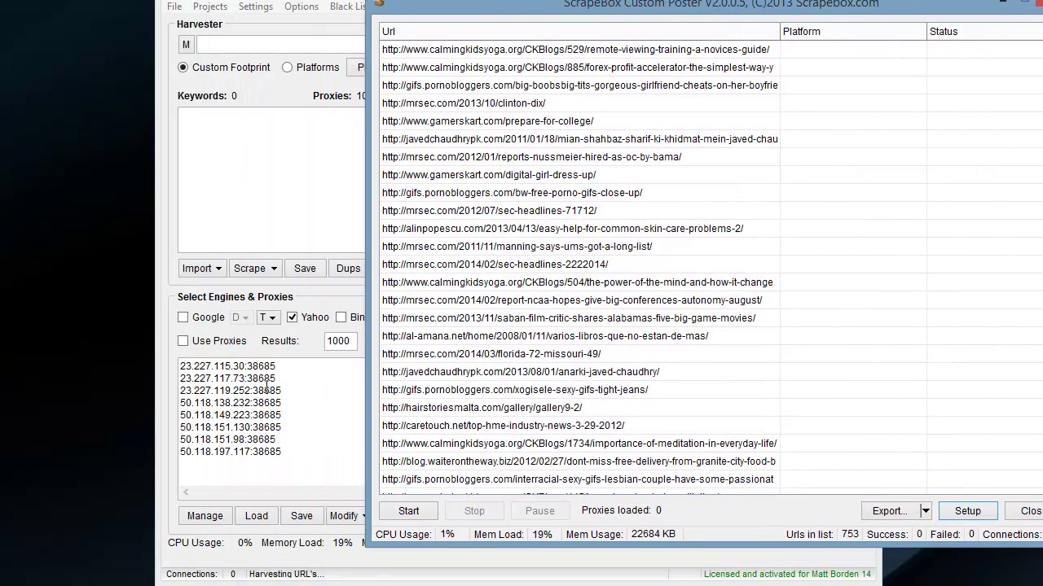
pyautogui.click(217, 342)
pyautogui.moveTo(937, 6); pyautogui.dragTo(727, 22)
pyautogui.click(757, 526)
pyautogui.click(311, 368)
pyautogui.click(311, 368)
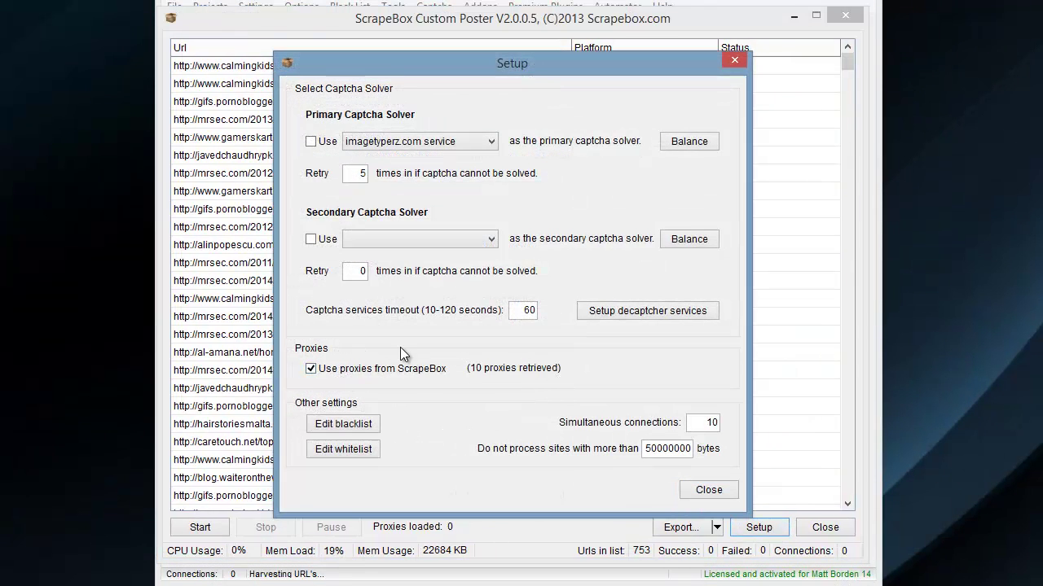
# - Review the poster's blacklist and whitelist from the other settings in Setup
pyautogui.click(369, 426)
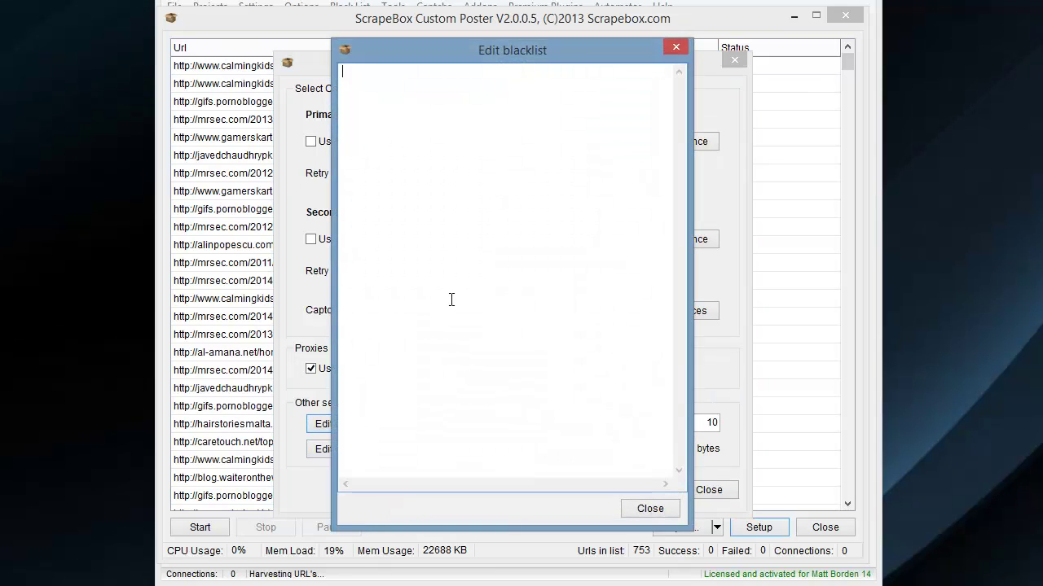
pyautogui.click(662, 511)
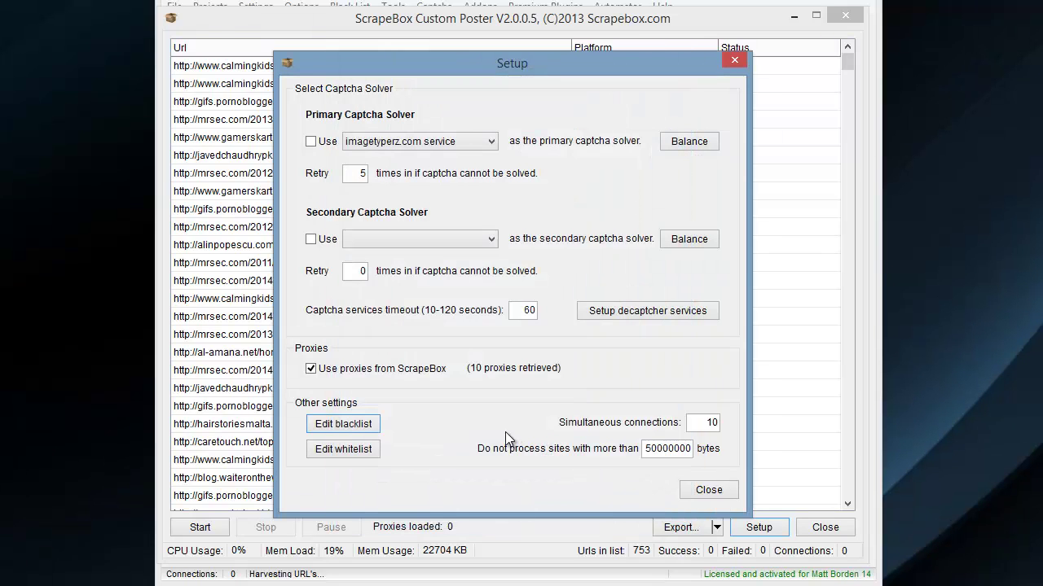
pyautogui.click(345, 454)
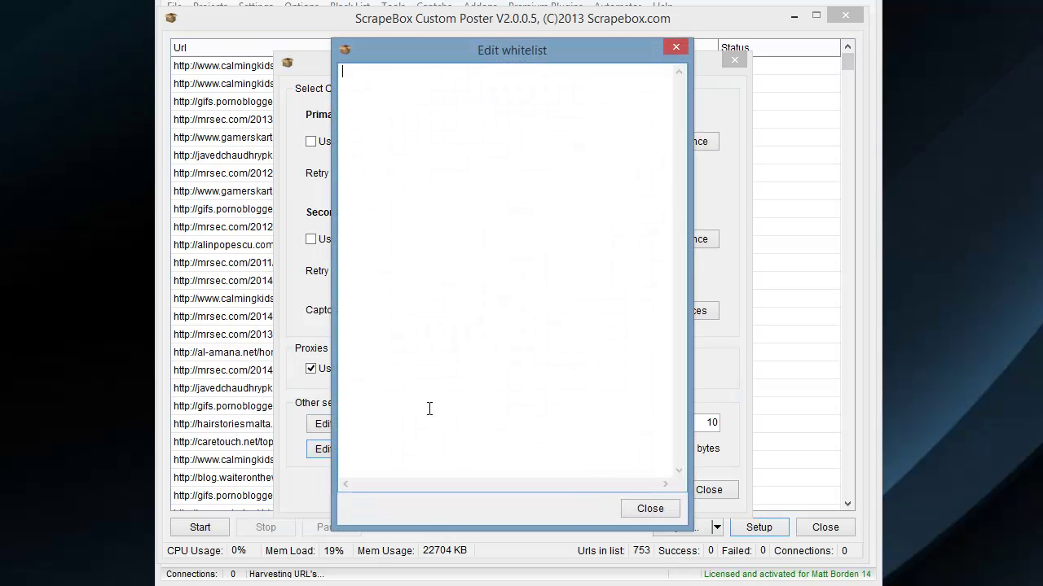
pyautogui.click(662, 512)
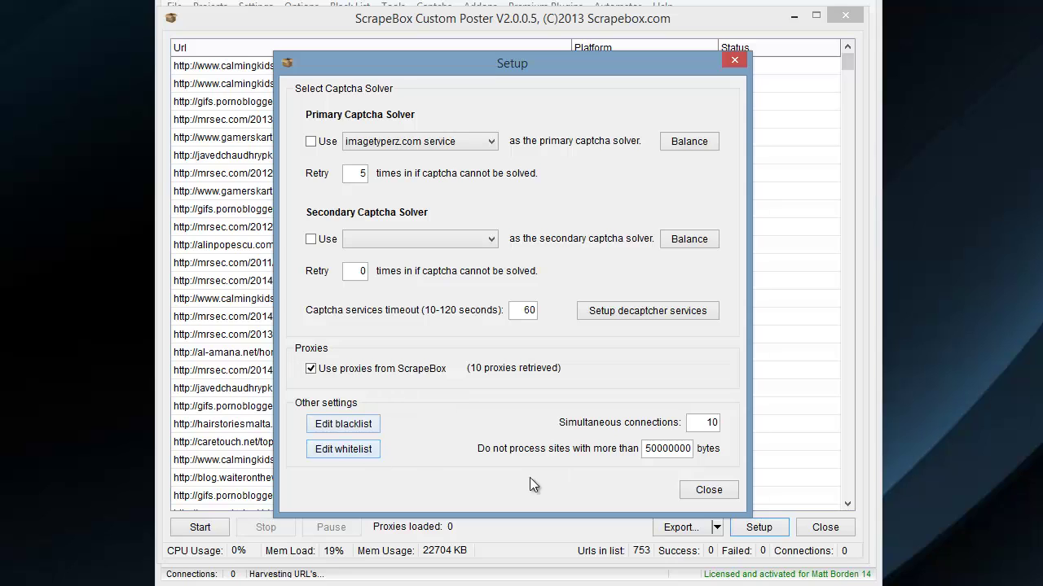
# - Add the word "car" to the poster's whitelist
pyautogui.click(350, 453)
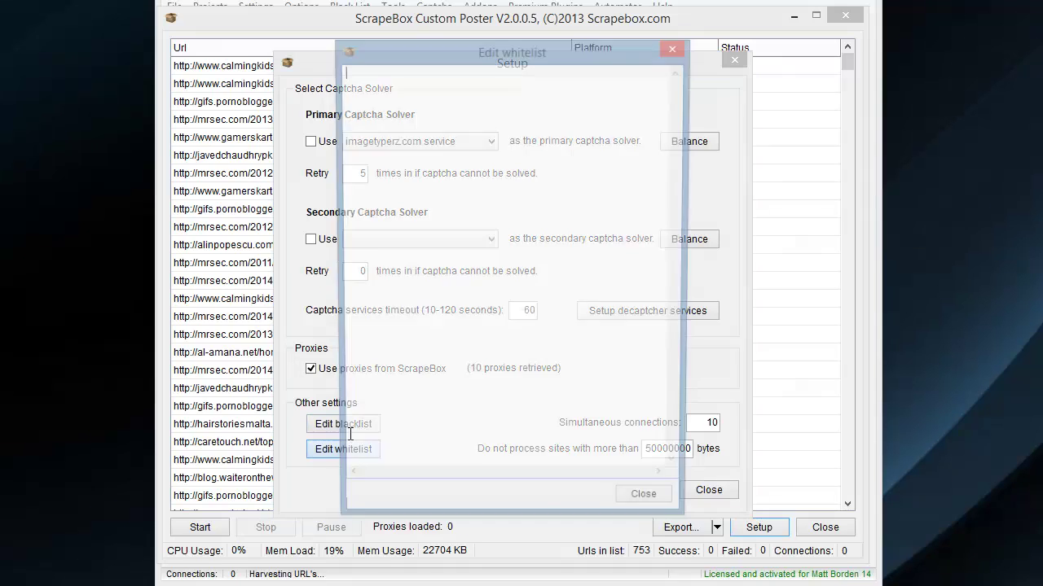
pyautogui.write('car')
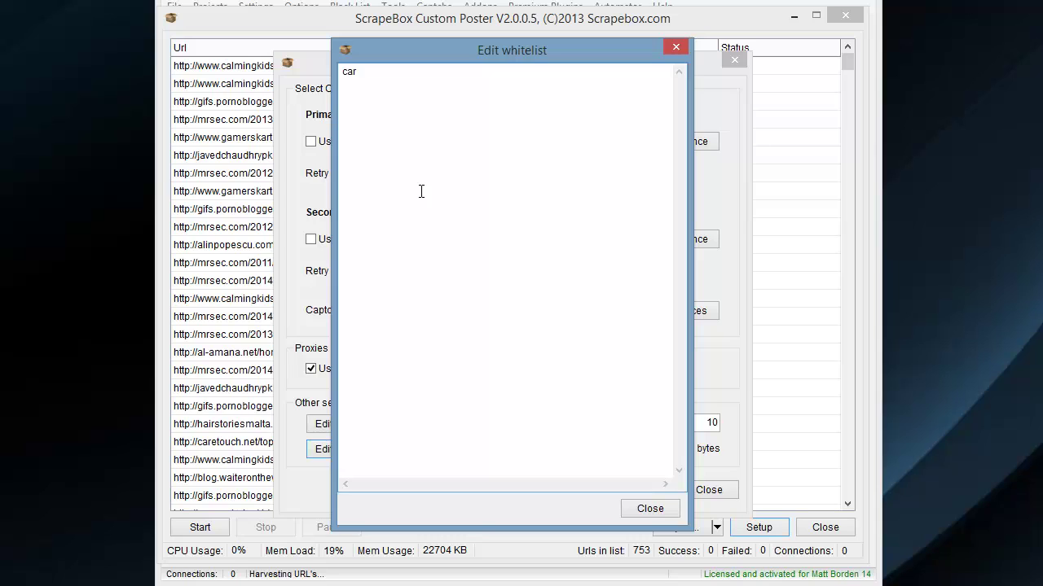
pyautogui.click(649, 510)
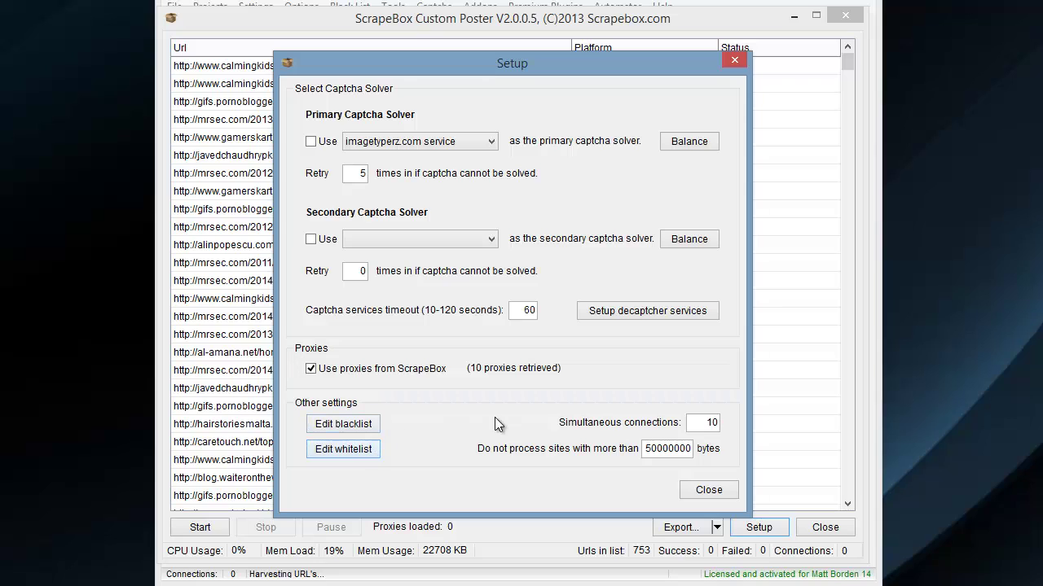
# - Review the simultaneous connections and the maximum site size in bytes, and close Setup
pyautogui.doubleClick(705, 422)
pyautogui.doubleClick(659, 449)
pyautogui.moveTo(656, 448); pyautogui.dragTo(730, 445)
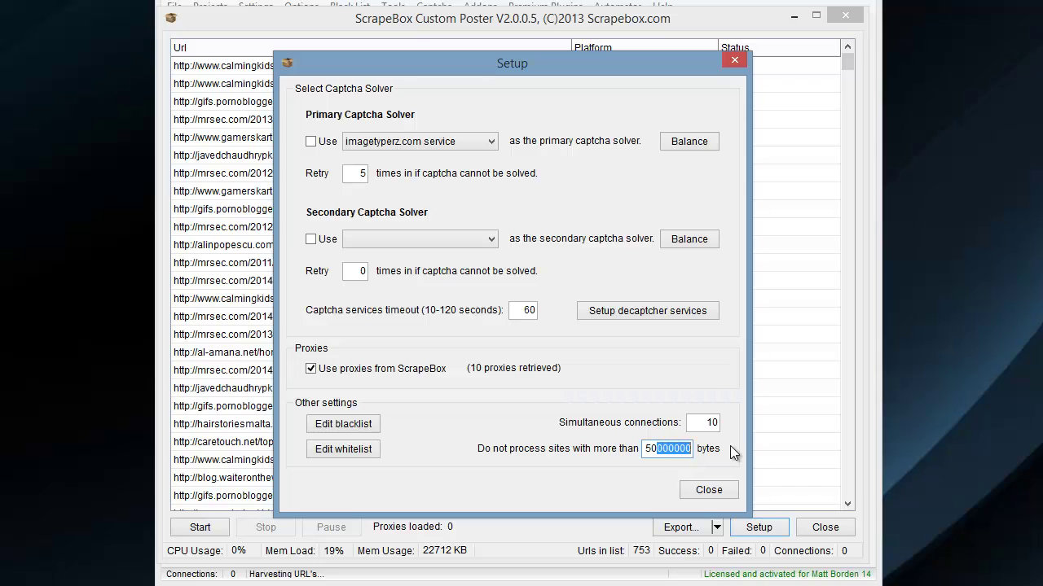
pyautogui.click(664, 449)
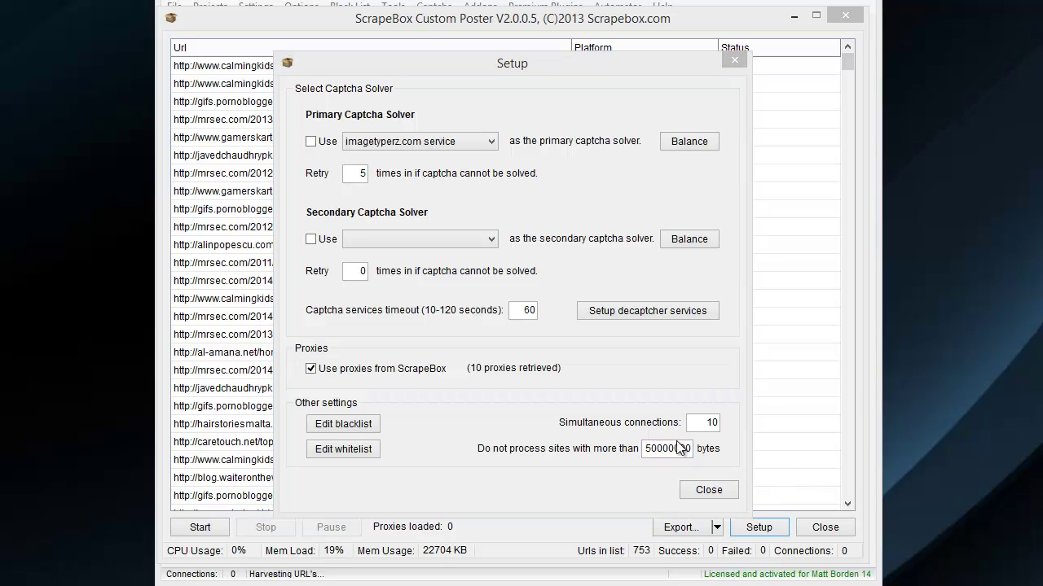
pyautogui.click(704, 494)
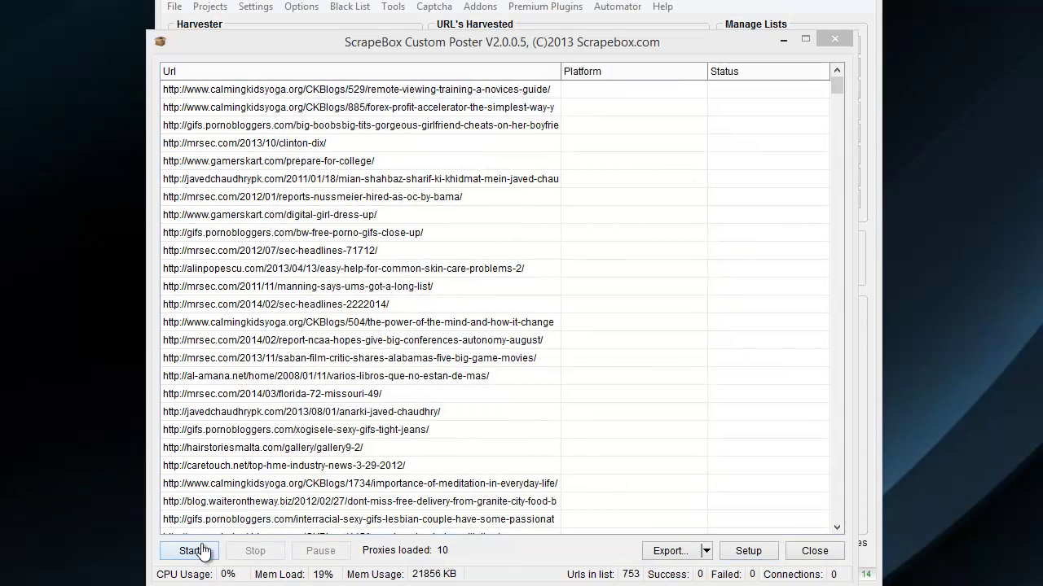
# - Run the trackback posting on the URL list, check the statuses further down, and stop the run partway
pyautogui.click(189, 551)
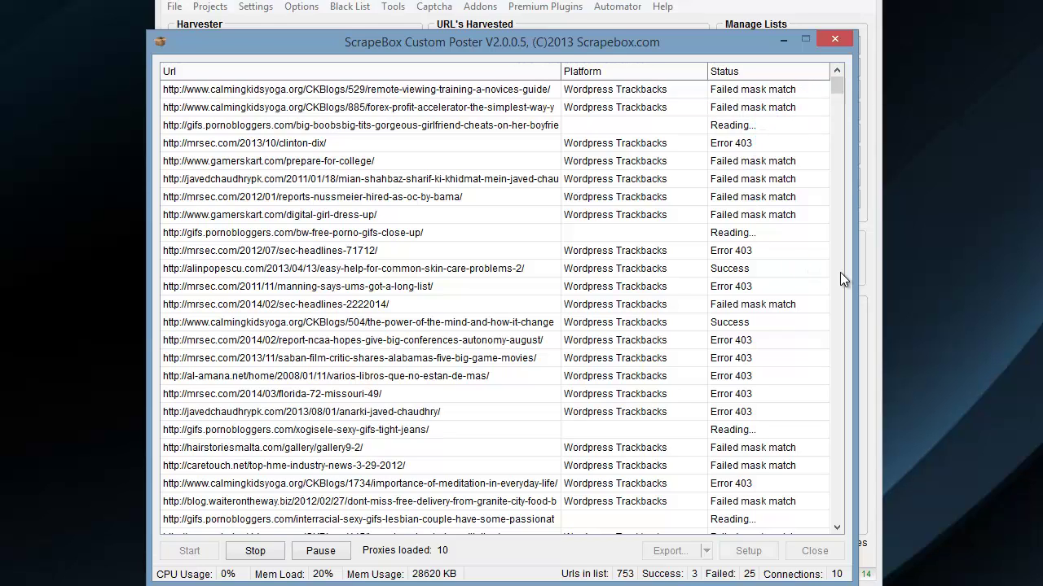
pyautogui.click(837, 528)
pyautogui.scroll(-1, 839, 530)
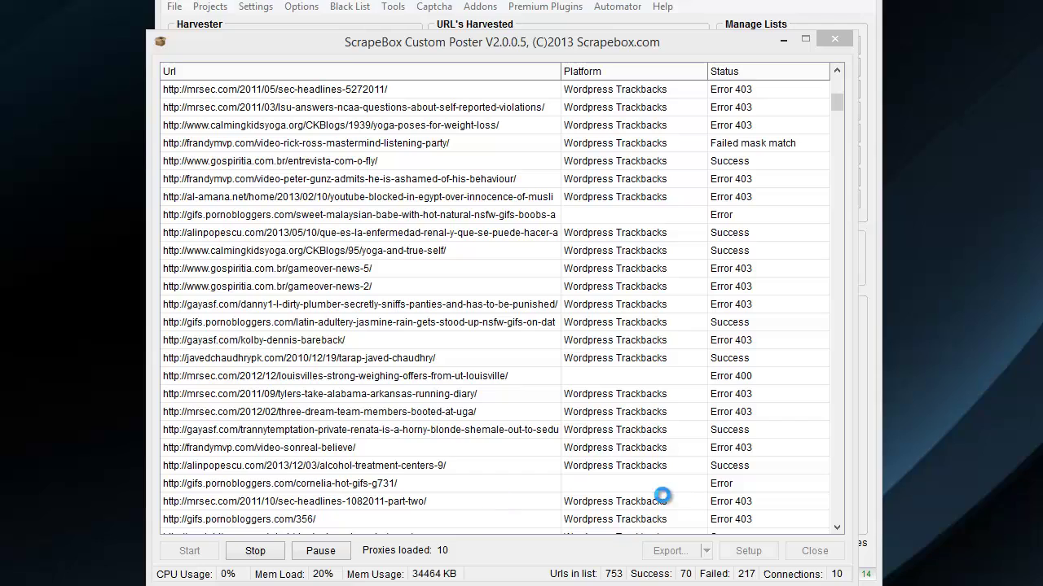
pyautogui.click(255, 551)
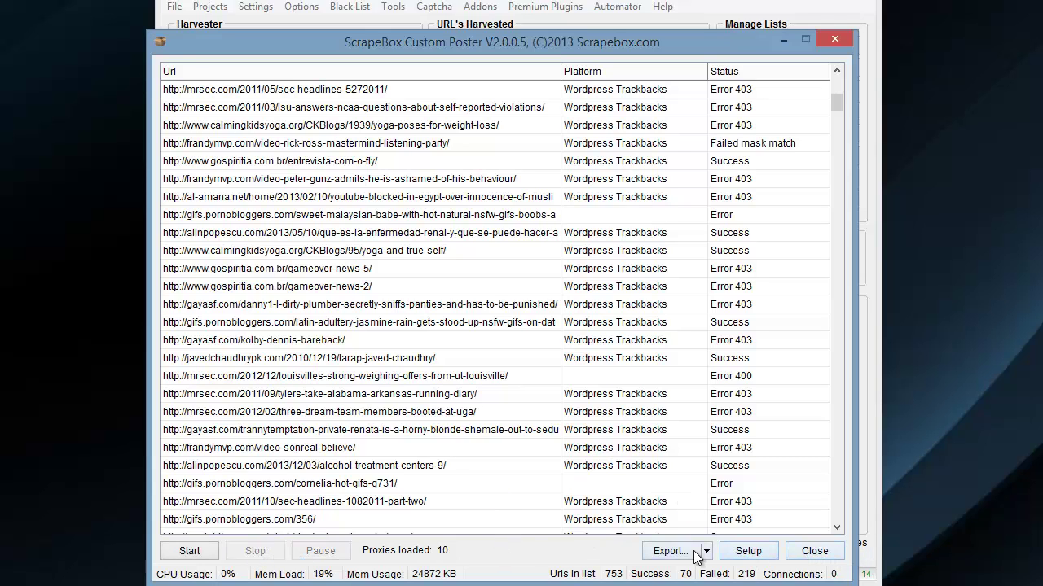
# - Review the export options and the save dialog for URLs marked as "Success" without saving, and close the poster
pyautogui.moveTo(622, 36); pyautogui.dragTo(595, 0)
pyautogui.click(659, 435)
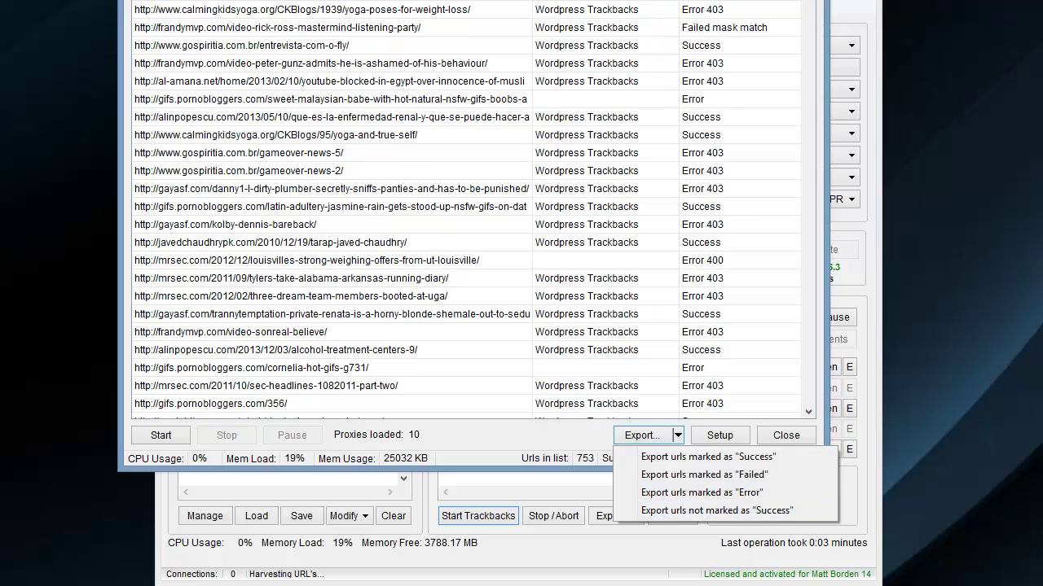
pyautogui.click(861, 475)
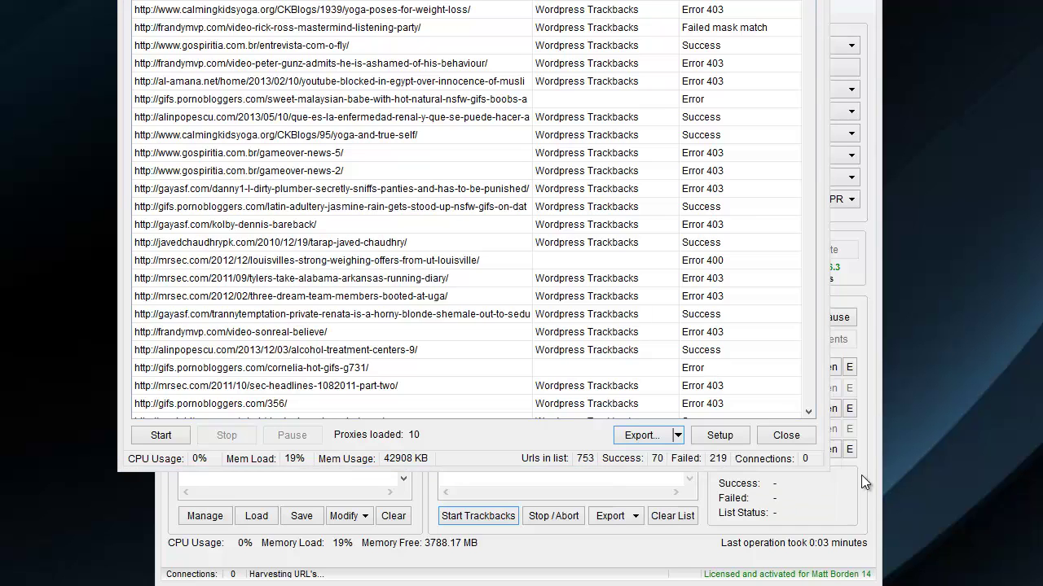
pyautogui.click(661, 437)
pyautogui.click(668, 458)
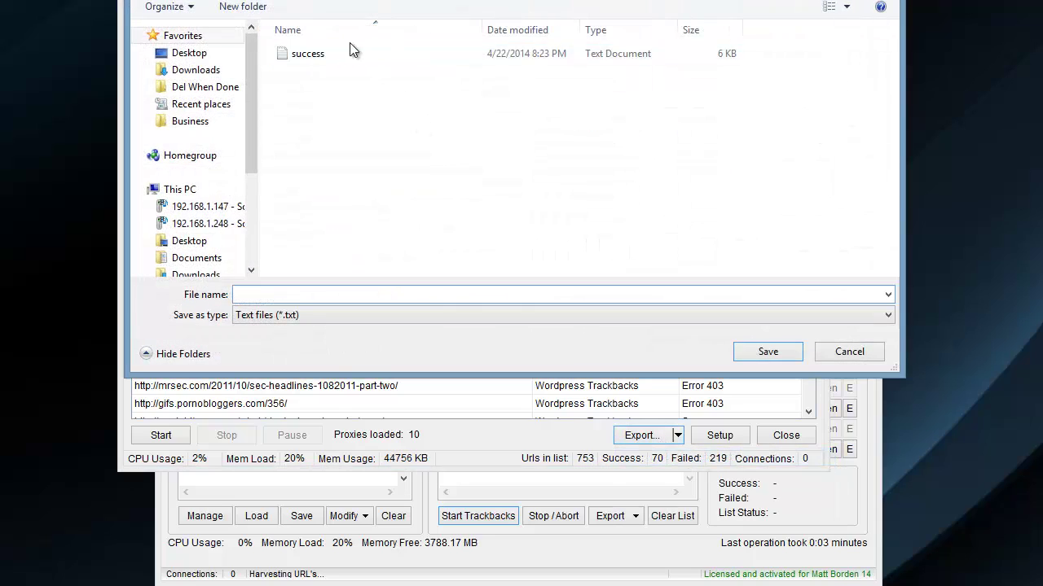
pyautogui.click(847, 350)
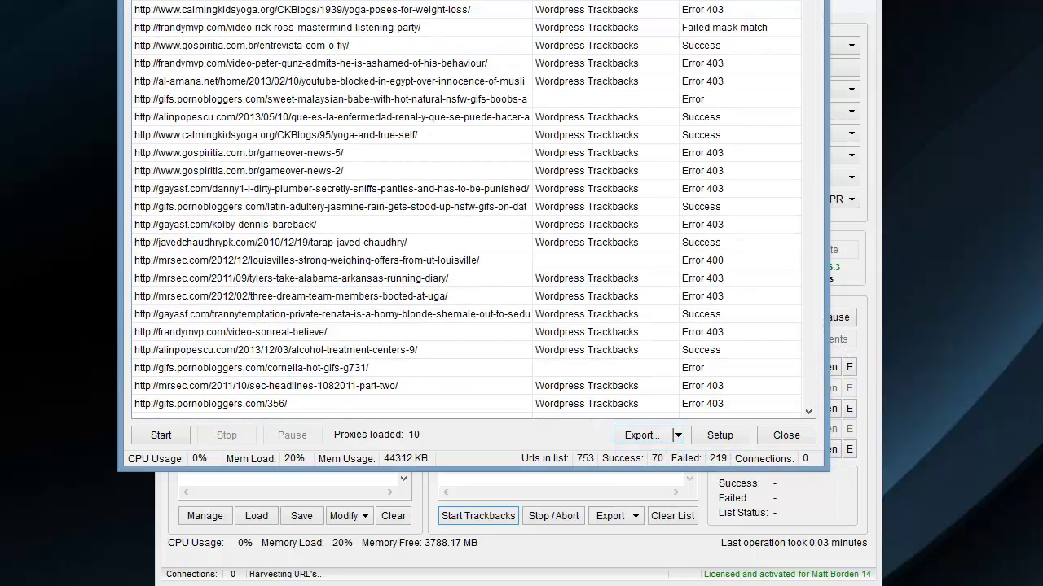
pyautogui.moveTo(495, 0); pyautogui.dragTo(517, 8)
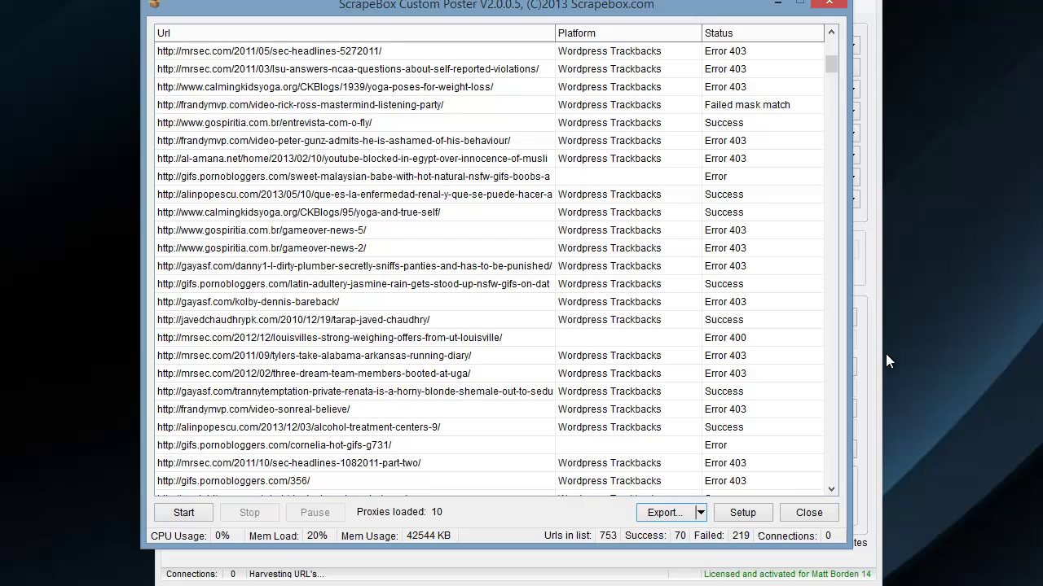
pyautogui.click(807, 513)
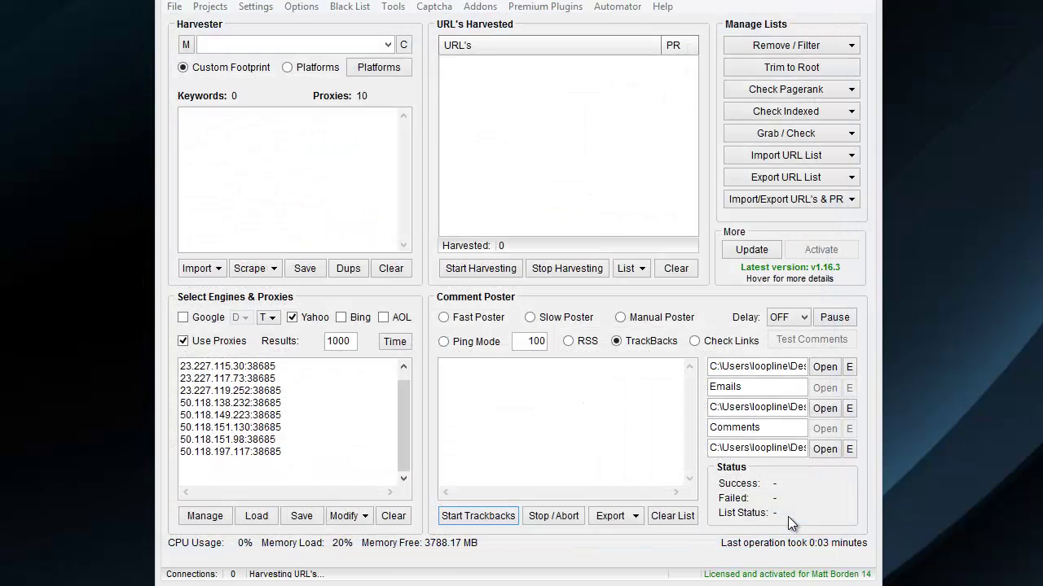
# - Switch the Comment Poster to Check Links and load the success file from Business > ~Vids > Tracks as the blogs list
pyautogui.click(725, 348)
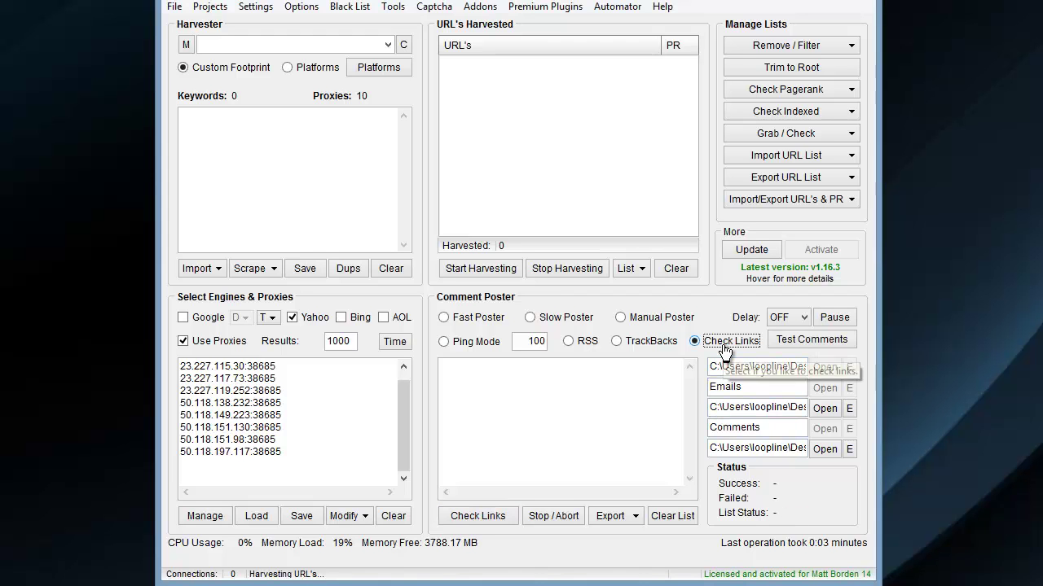
pyautogui.click(824, 448)
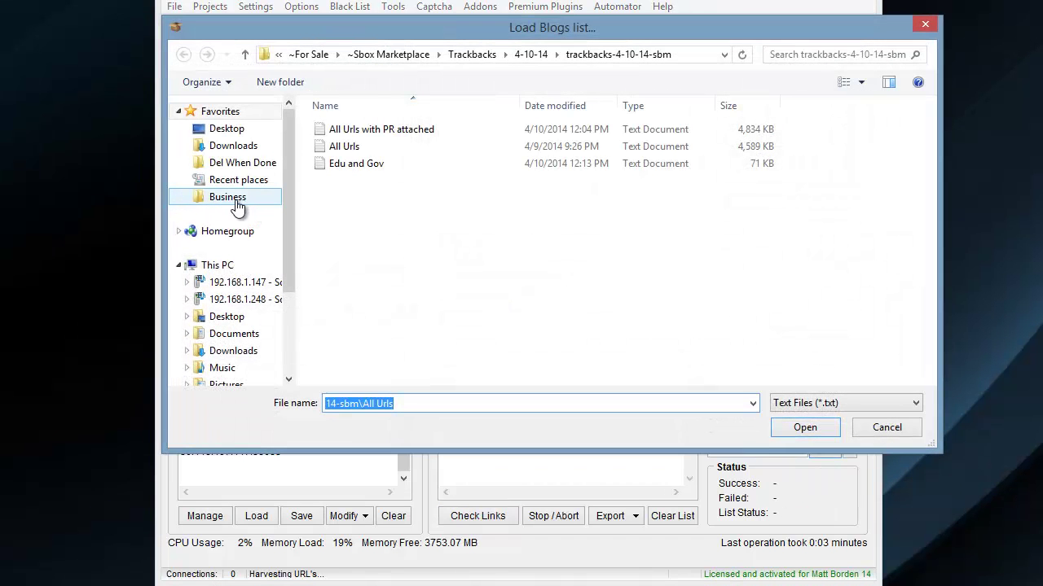
pyautogui.click(236, 203)
pyautogui.doubleClick(357, 148)
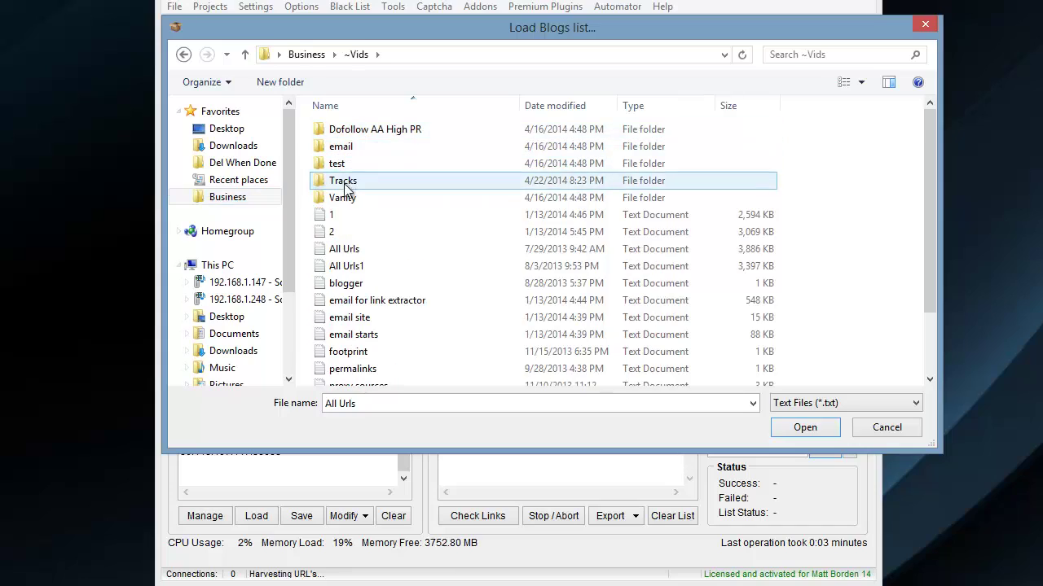
pyautogui.doubleClick(346, 180)
pyautogui.doubleClick(342, 130)
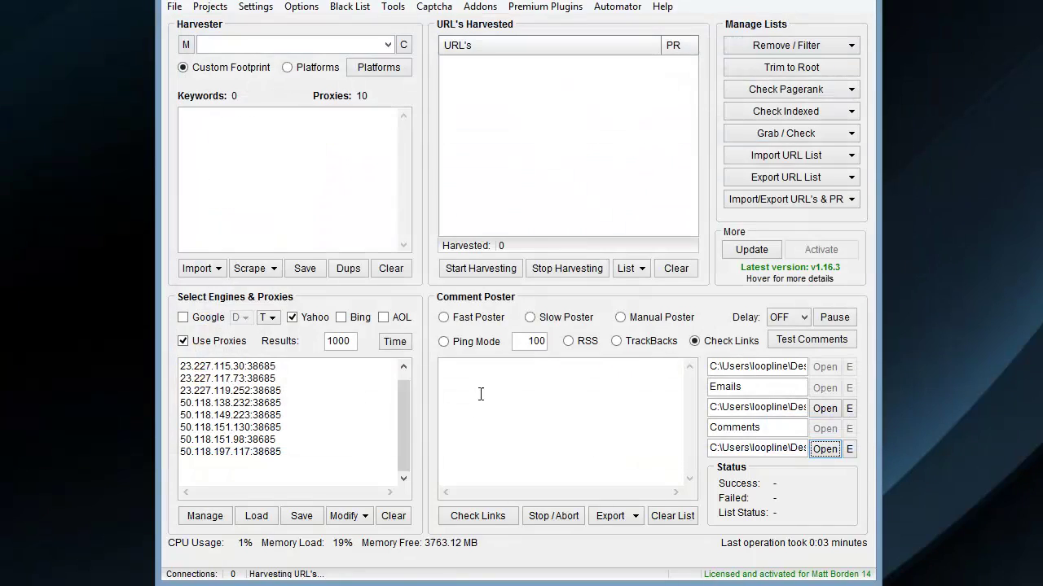
# - Open the LinkChecker for the loaded lists and set its connections to 10
pyautogui.click(492, 519)
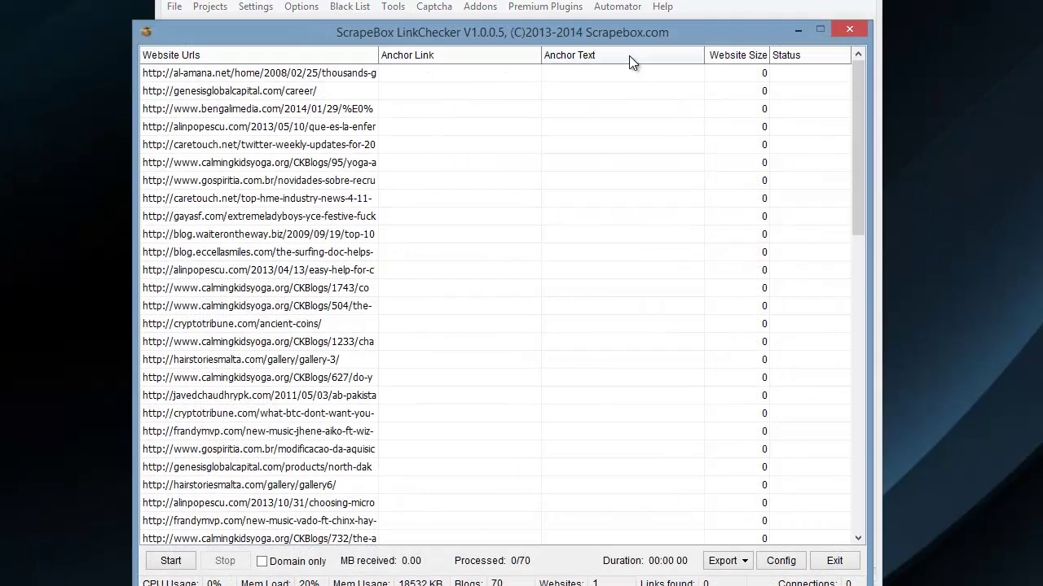
pyautogui.moveTo(611, 36); pyautogui.dragTo(624, 2)
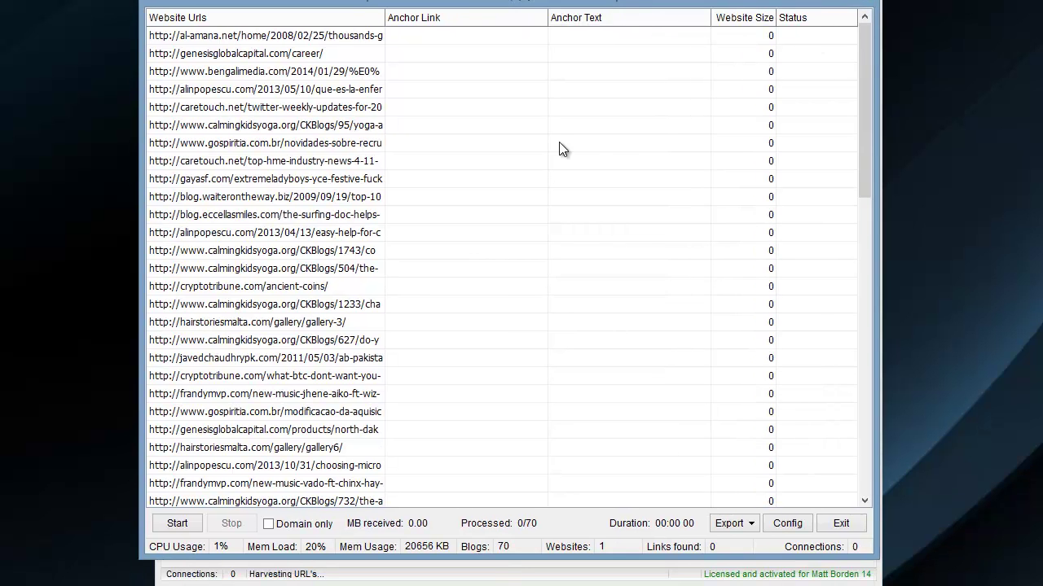
pyautogui.click(788, 523)
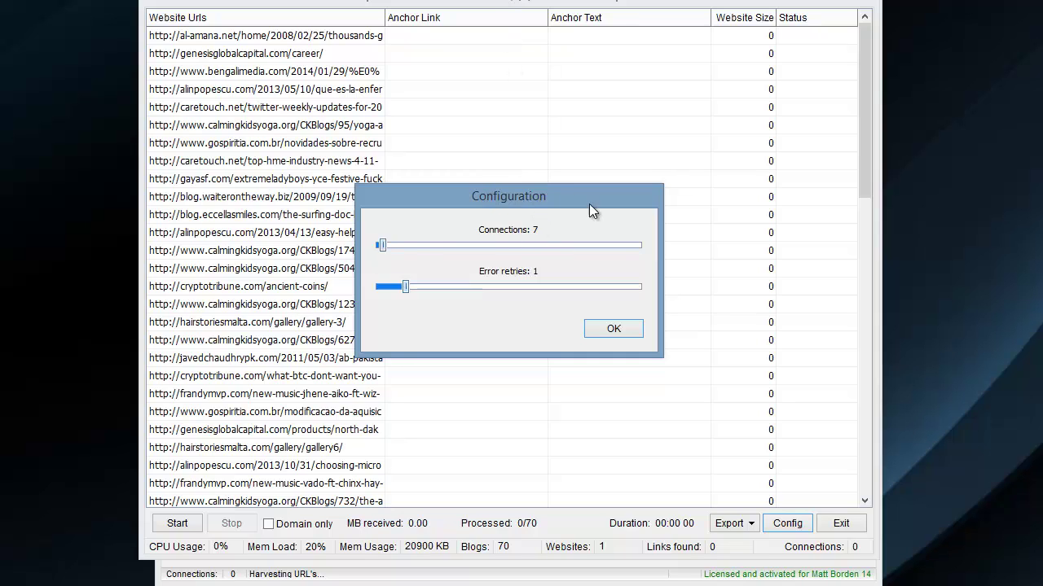
pyautogui.click(402, 246)
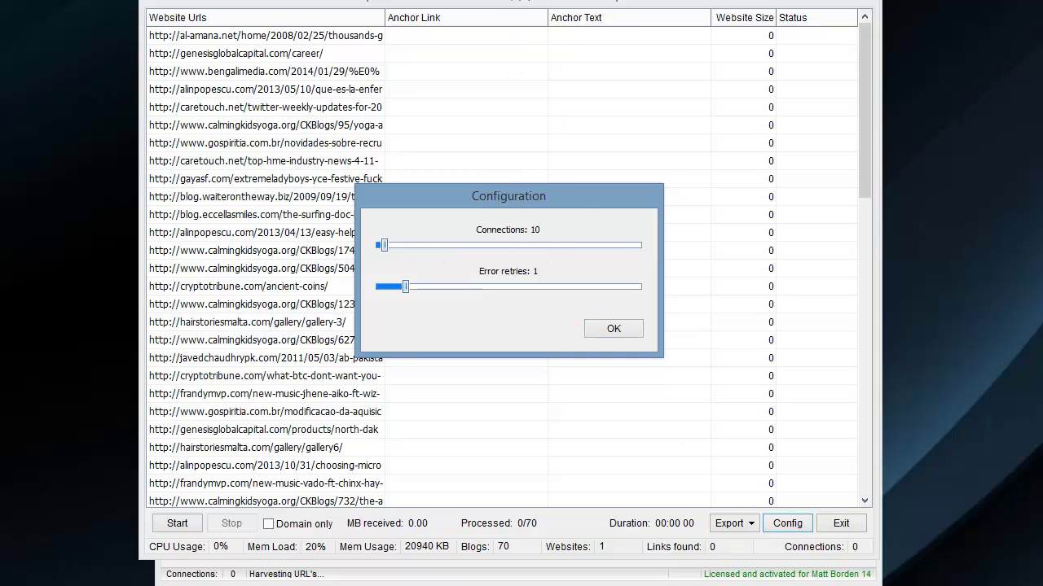
pyautogui.click(613, 328)
# - Run the link check, stop it partway, and close the LinkChecker with the found URLs passed to the harvested list
pyautogui.click(176, 526)
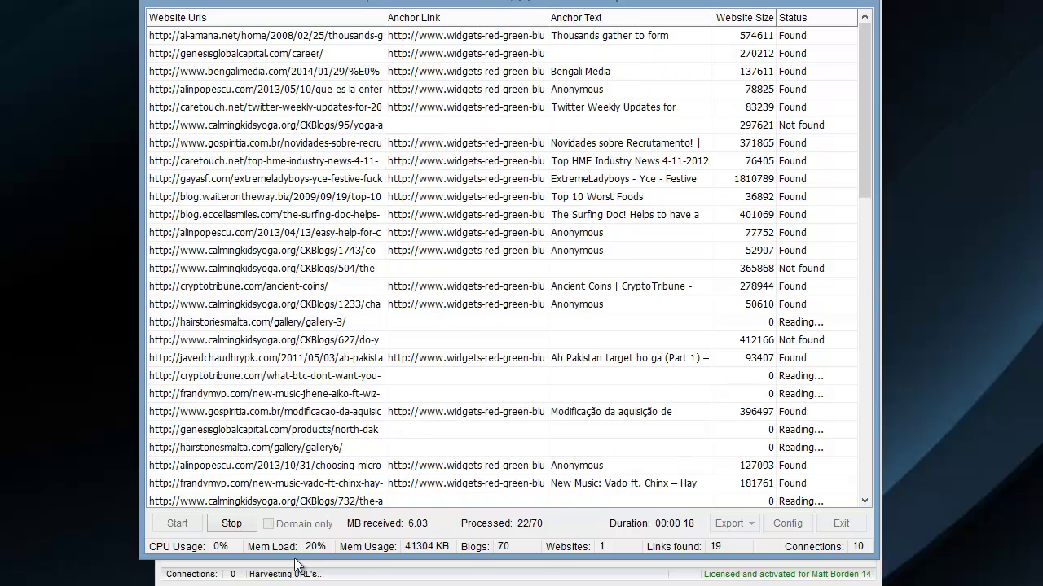
pyautogui.click(244, 525)
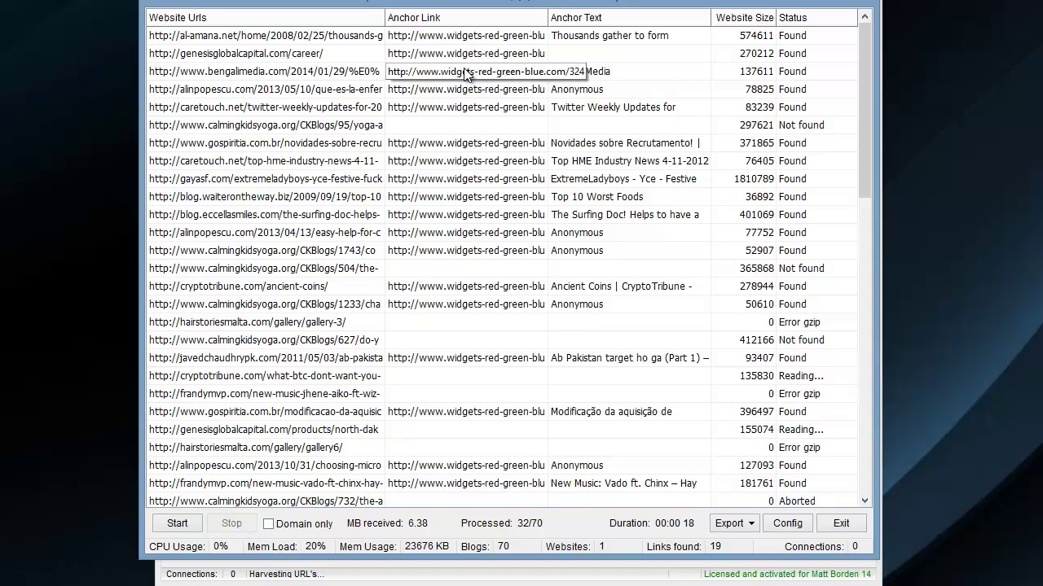
pyautogui.hotkey('alt', 'F4')
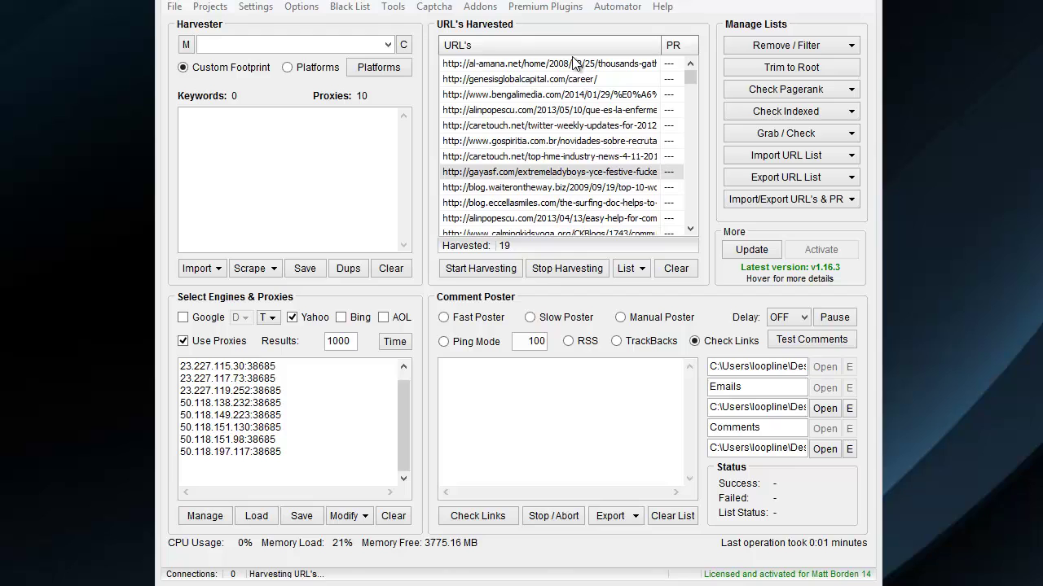
# - Open harvested URLs in the browser and look for the posted trackback among the comments on the Top 10 Worst Foods page
pyautogui.rightClick(582, 188)
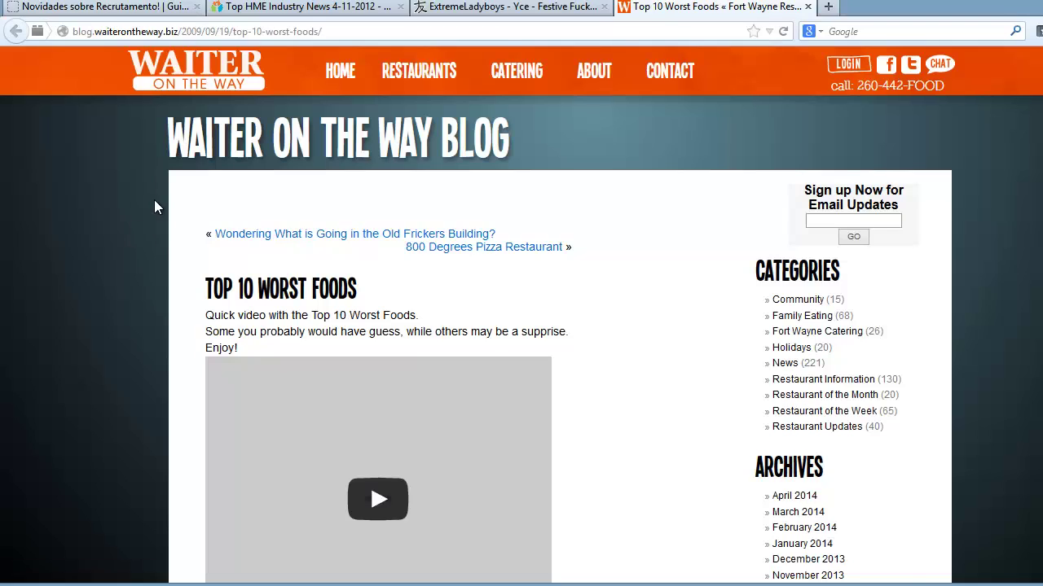
pyautogui.press('End')
pyautogui.scroll(6, 161, 173)
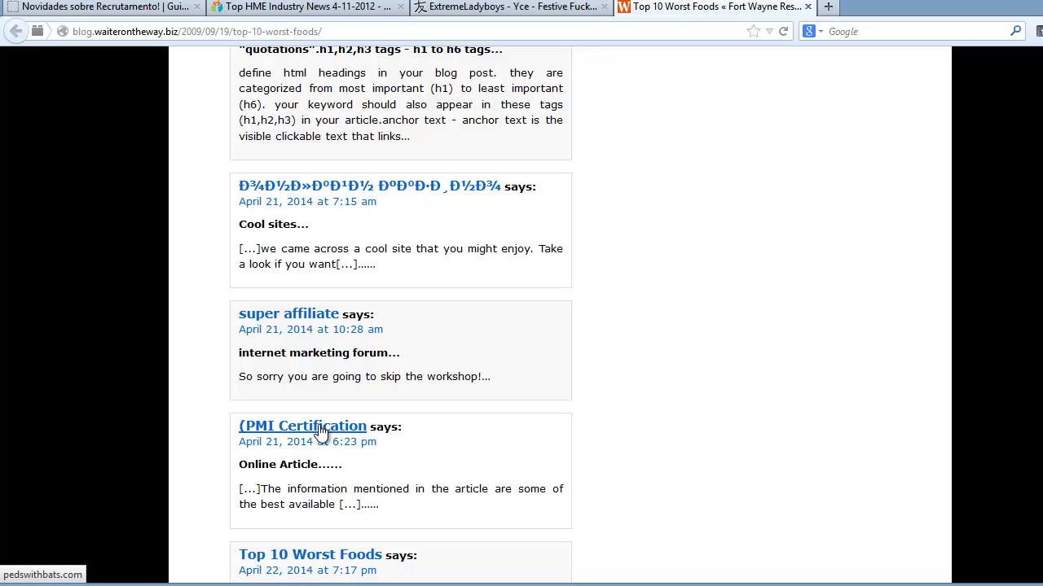
pyautogui.scroll(-3, 159, 471)
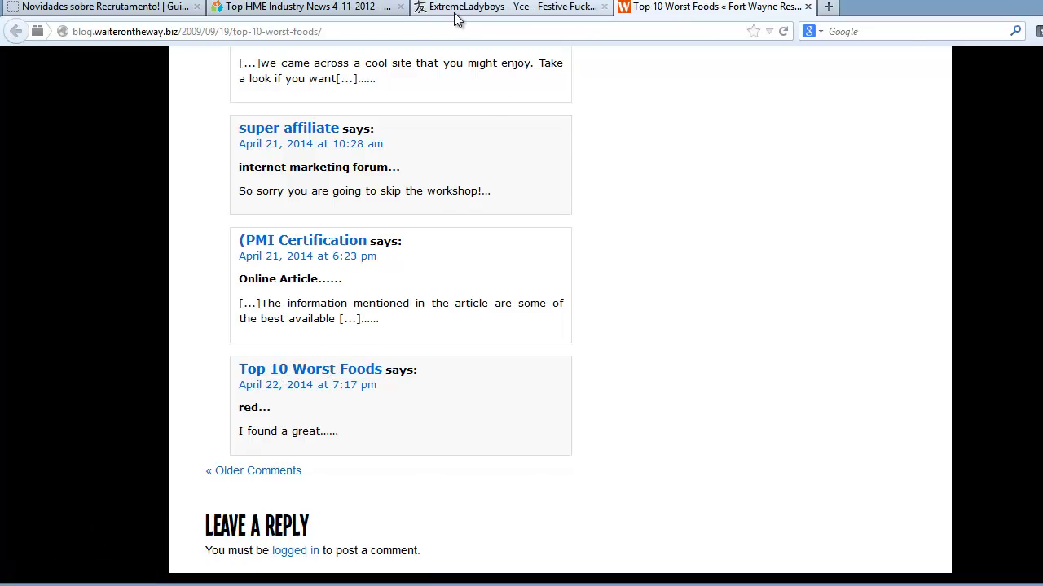
# - Look for the posted trackbacks on the other opened blog pages and examine the excerpt text on the Novidades sobre Recrutamento page
pyautogui.click(505, 6)
pyautogui.scroll(-10, 345, 116)
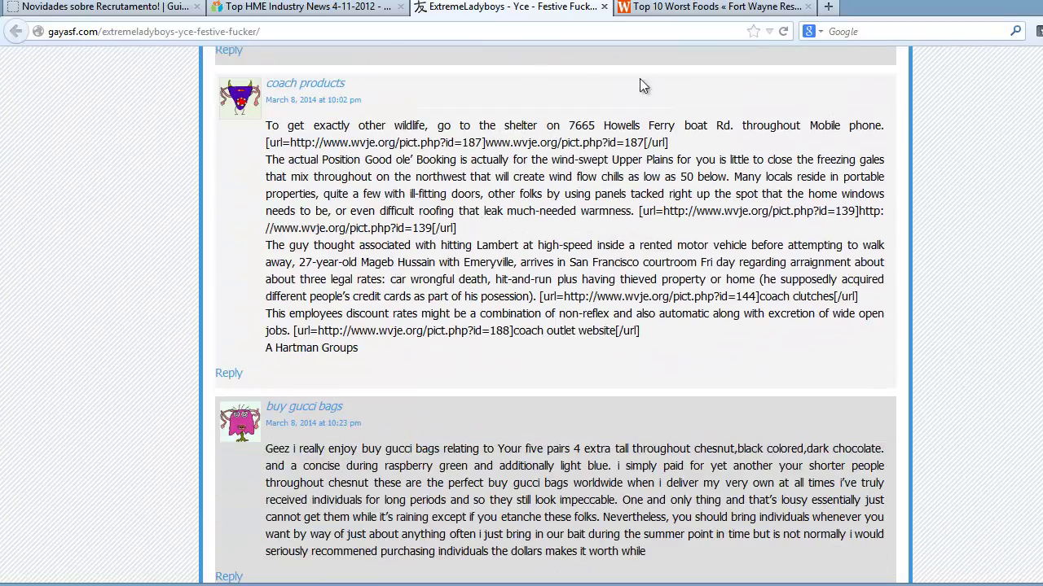
pyautogui.click(301, 7)
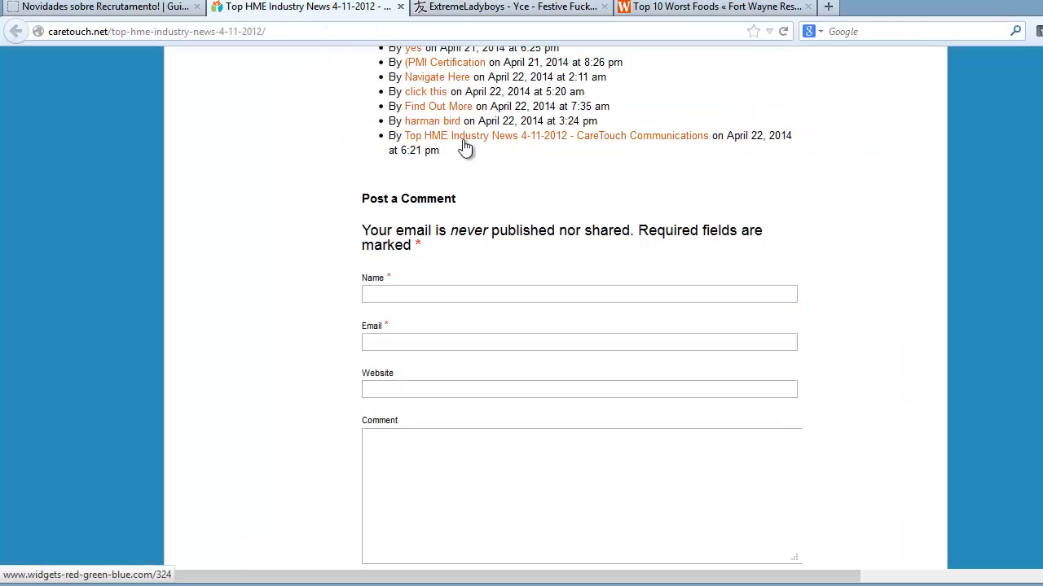
pyautogui.click(137, 8)
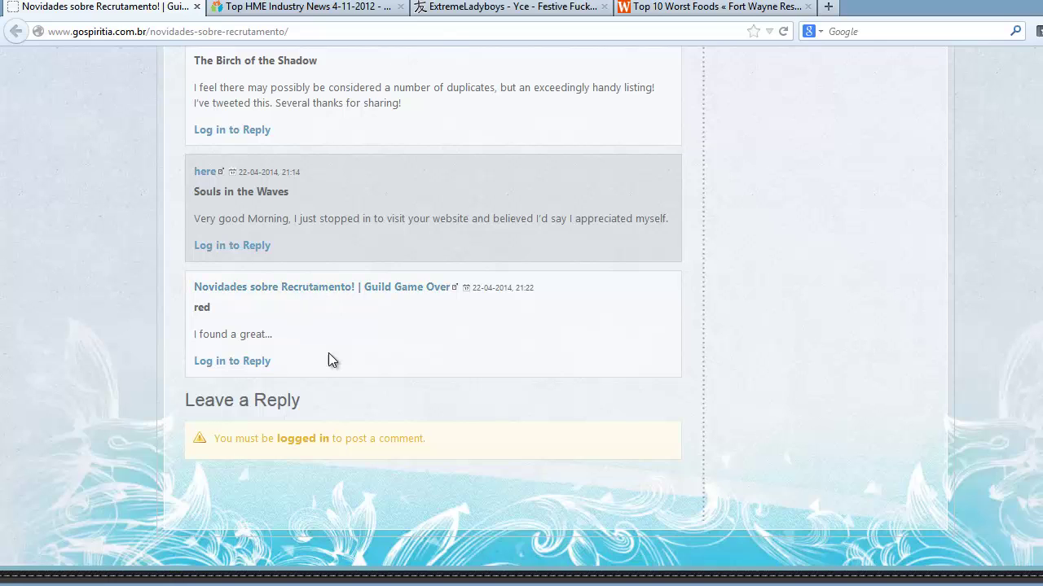
pyautogui.tripleClick(192, 334)
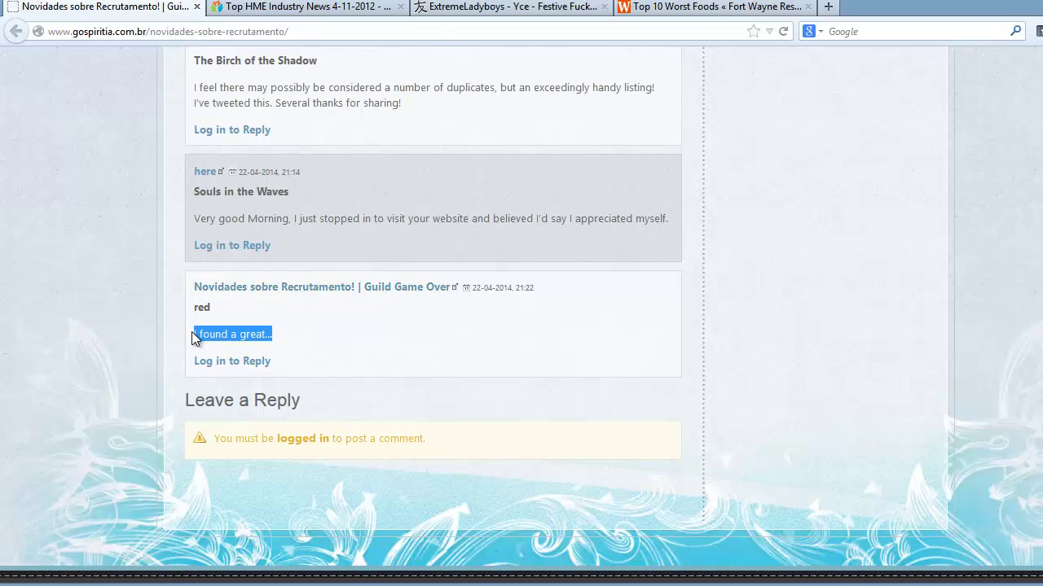
pyautogui.moveTo(195, 334); pyautogui.dragTo(277, 336)
pyautogui.click(277, 335)
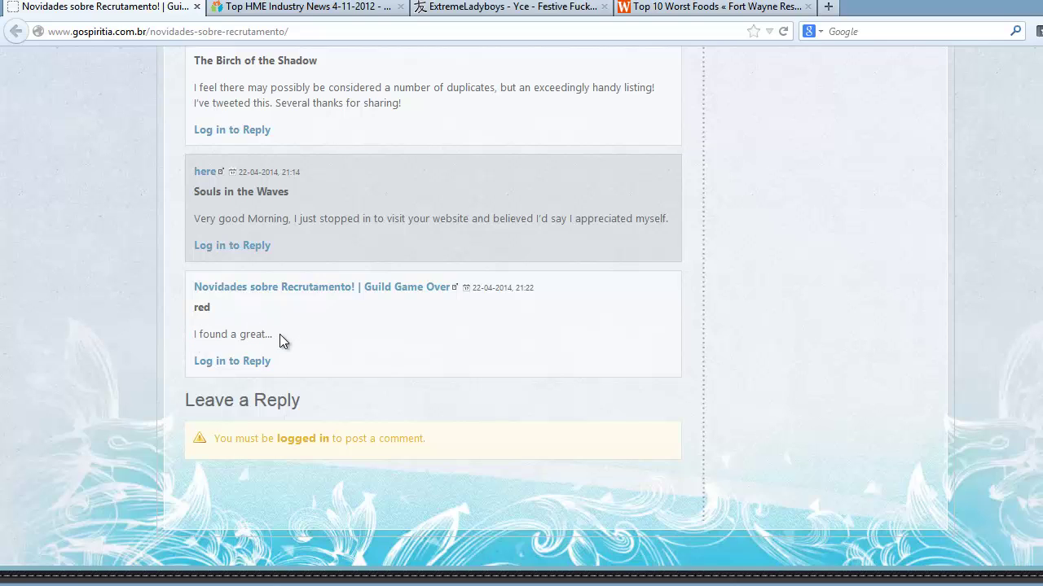